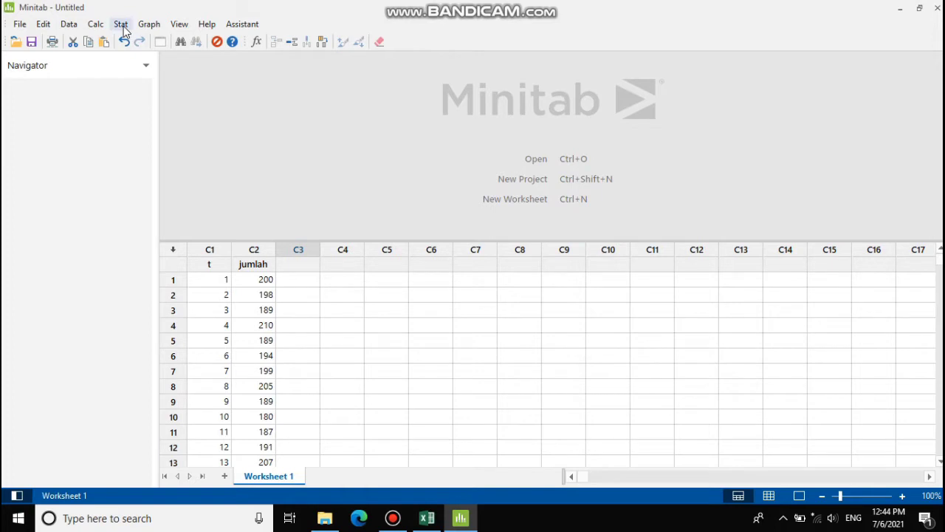
# - Create a Simple time series plot with jumlah as the series
pyautogui.click(122, 24)
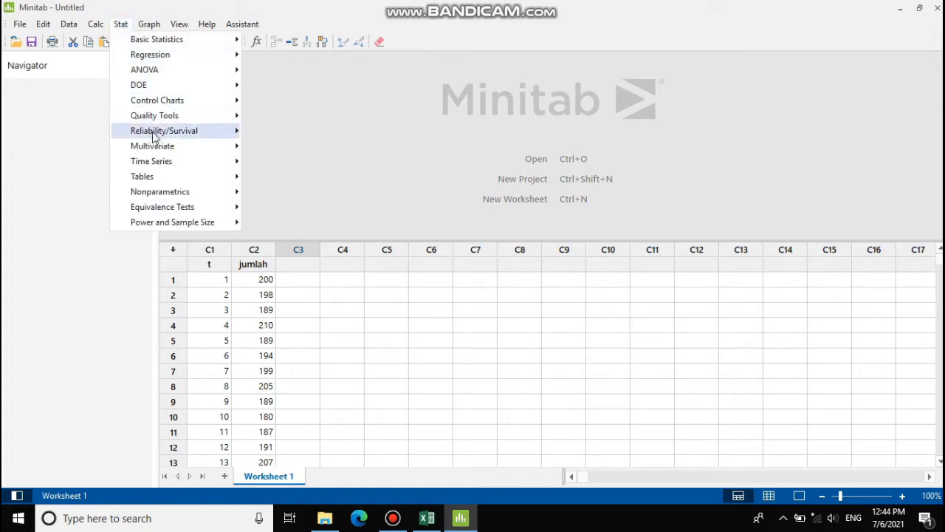
pyautogui.moveTo(155, 165)
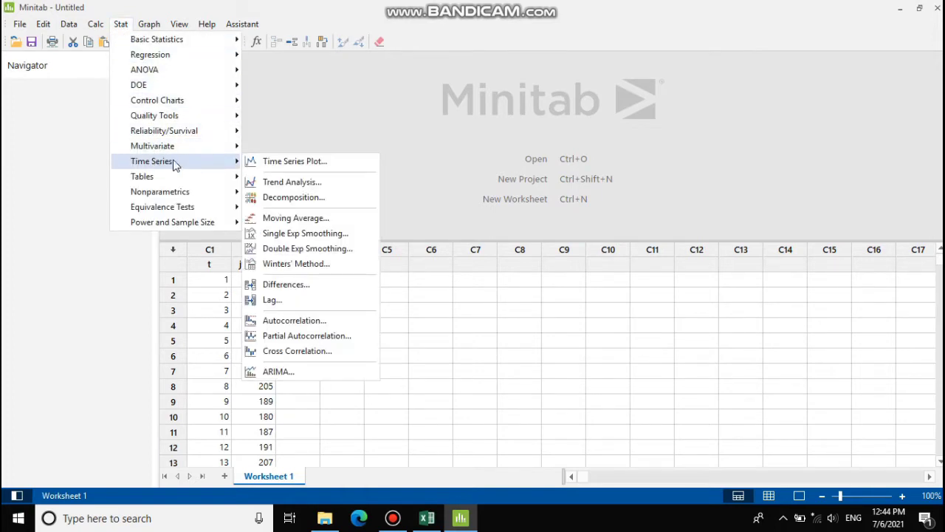
pyautogui.click(290, 167)
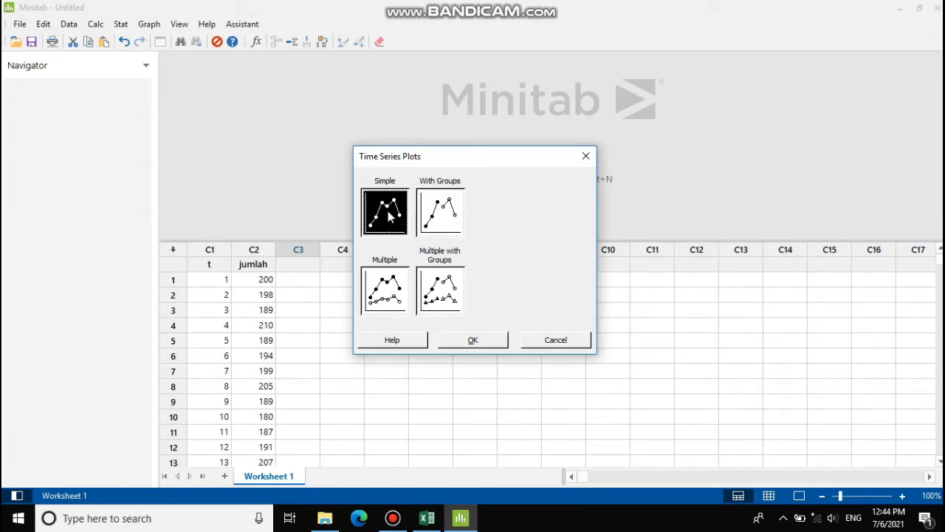
pyautogui.click(472, 342)
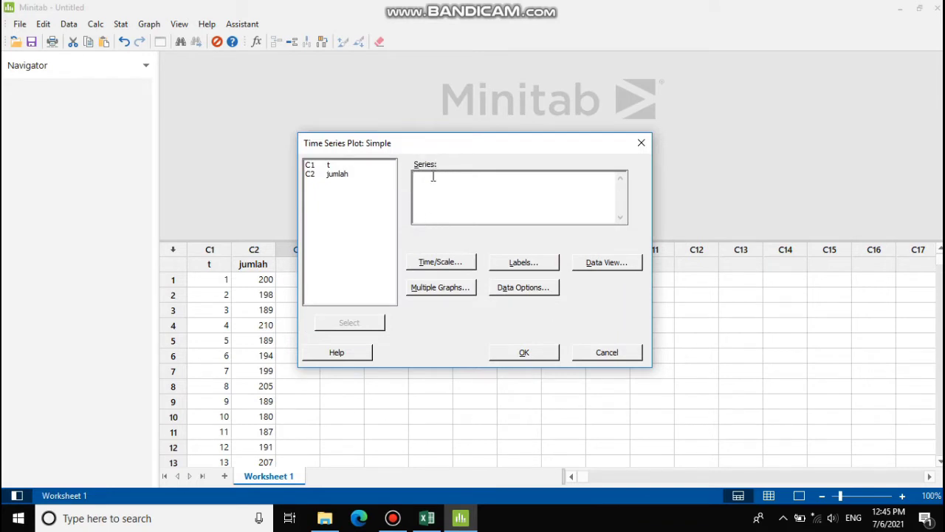
pyautogui.click(338, 179)
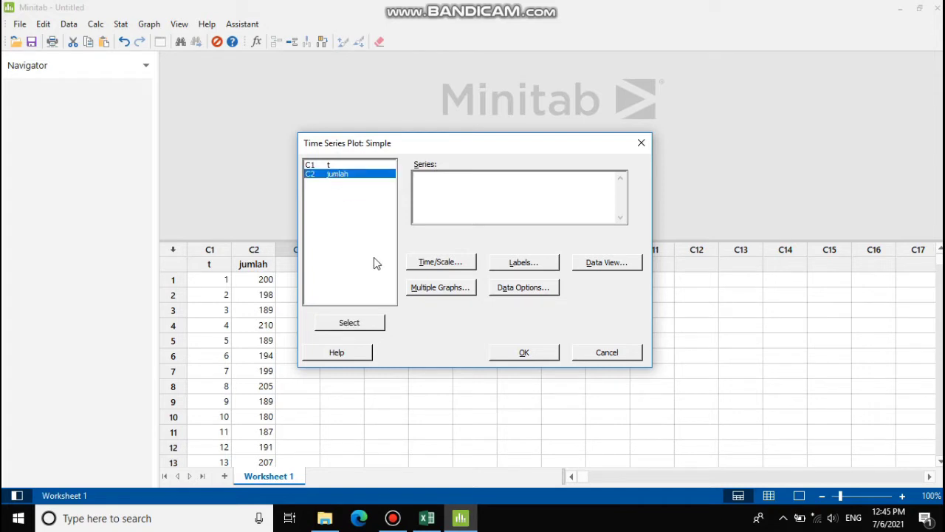
pyautogui.click(358, 325)
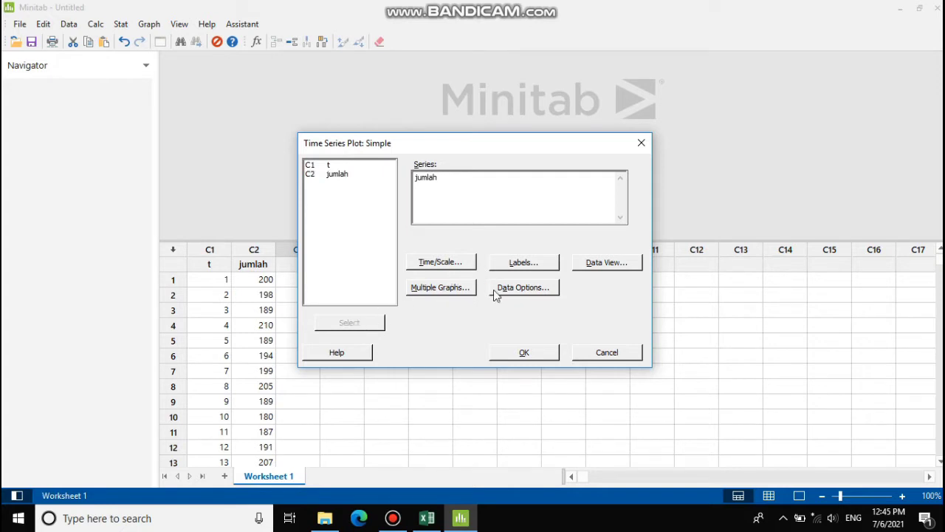
pyautogui.click(526, 352)
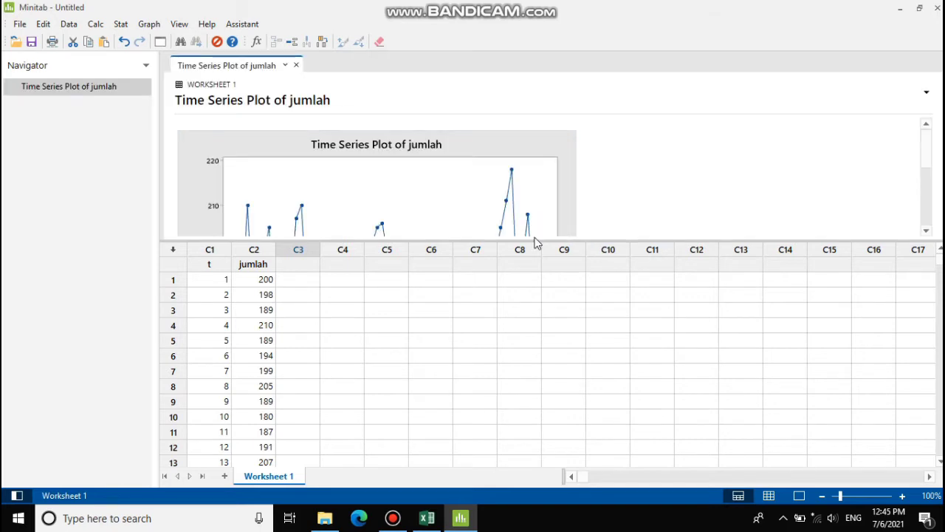
# - Enlarge the output pane and scroll until the full jumlah time series plot is visible
pyautogui.moveTo(524, 239); pyautogui.dragTo(511, 369)
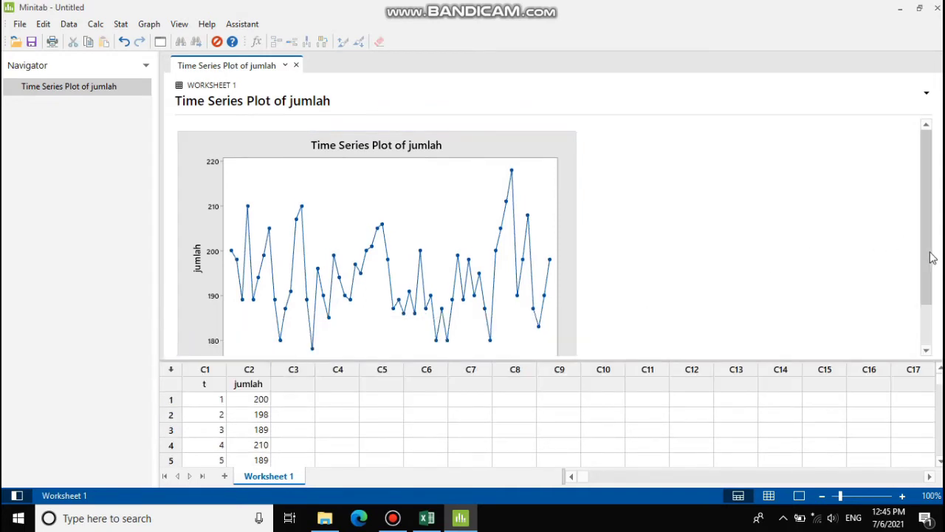
pyautogui.moveTo(931, 258)
pyautogui.mouseDown()
pyautogui.moveTo(938, 295)
pyautogui.moveTo(932, 272)
pyautogui.mouseUp()
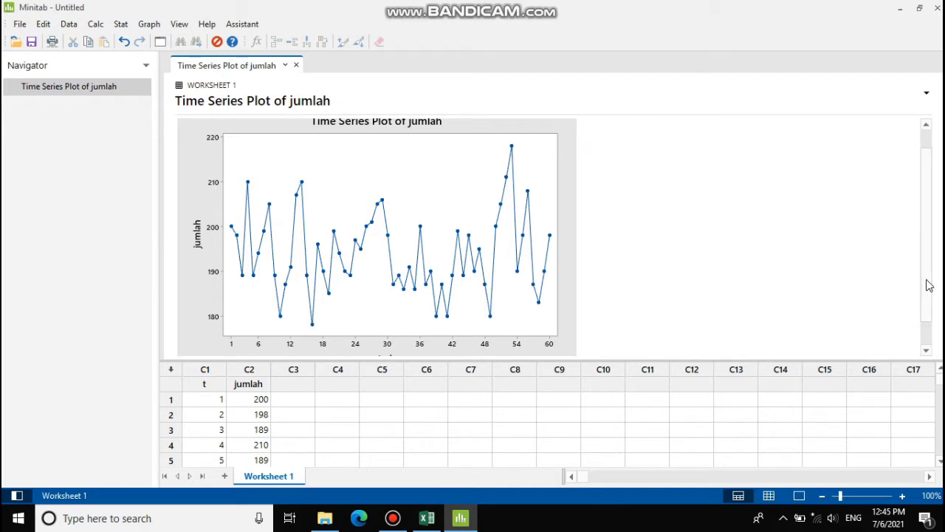
pyautogui.moveTo(926, 277); pyautogui.dragTo(927, 273)
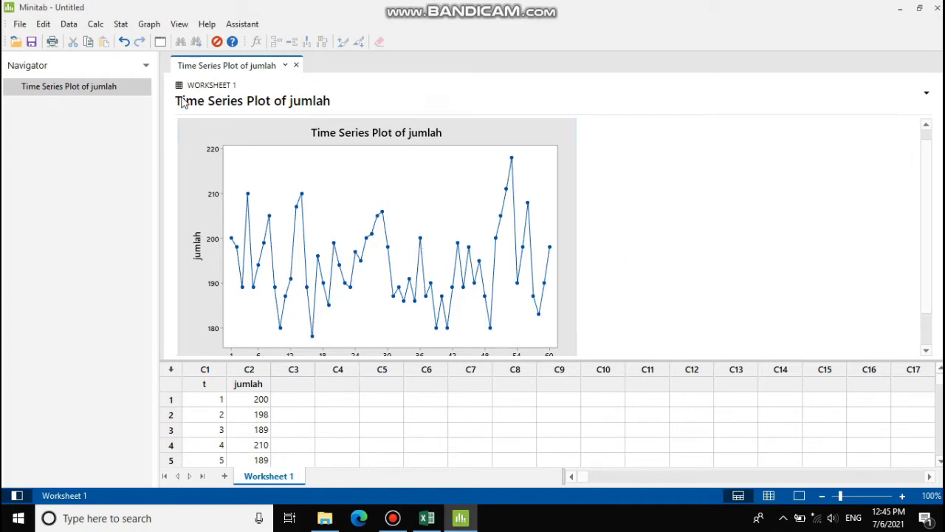
pyautogui.click(120, 24)
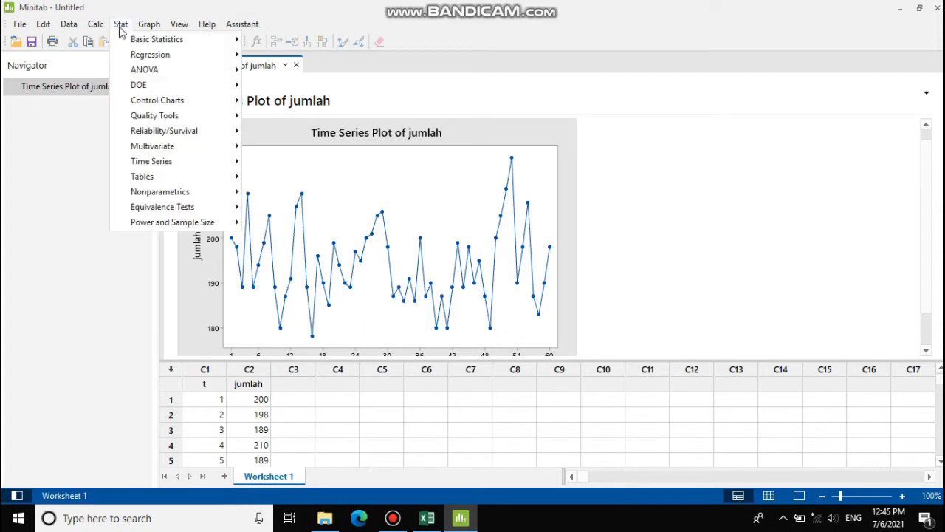
# - Run autocorrelation on jumlah, storing ACF values and t statistics as ACF1 and TSTA1
pyautogui.moveTo(146, 167)
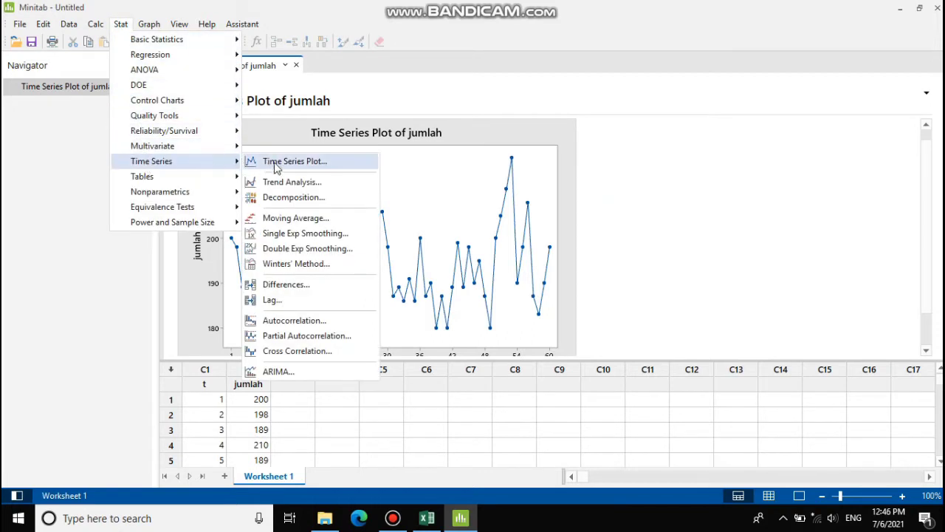
pyautogui.click(308, 322)
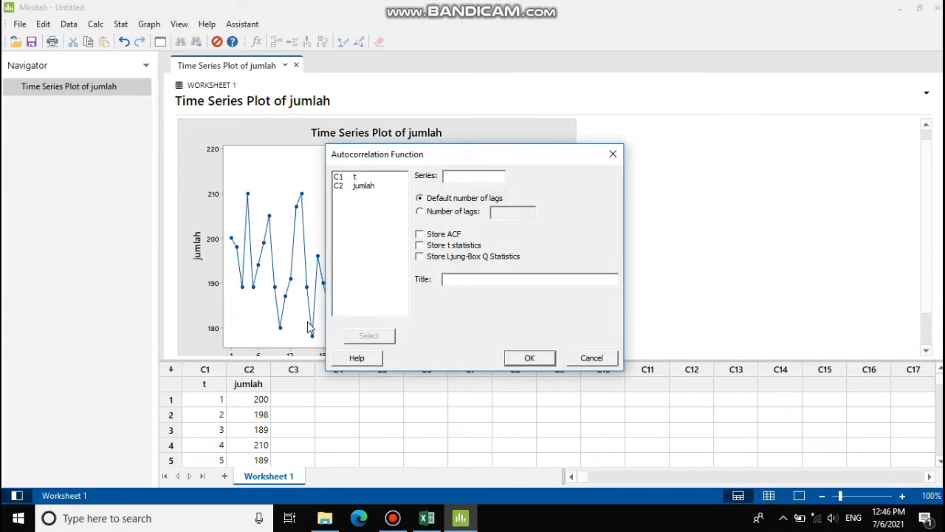
pyautogui.click(362, 189)
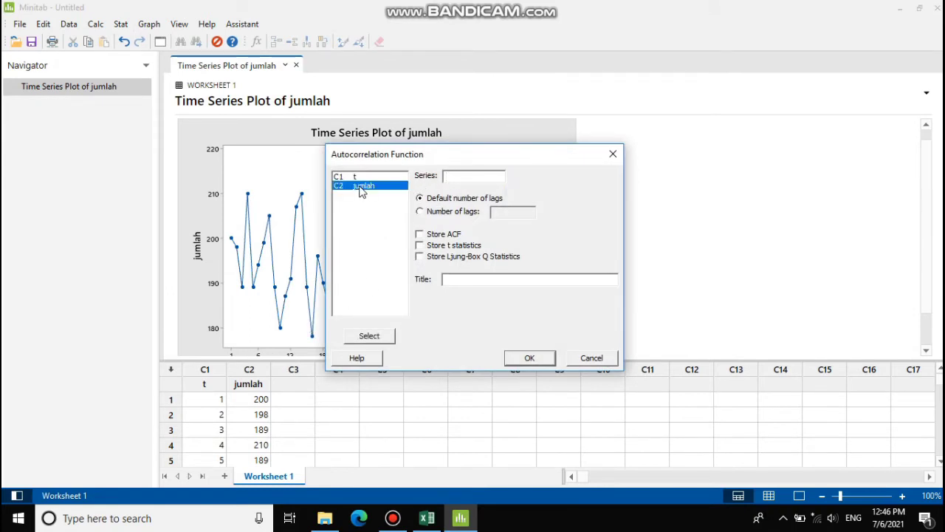
pyautogui.click(370, 336)
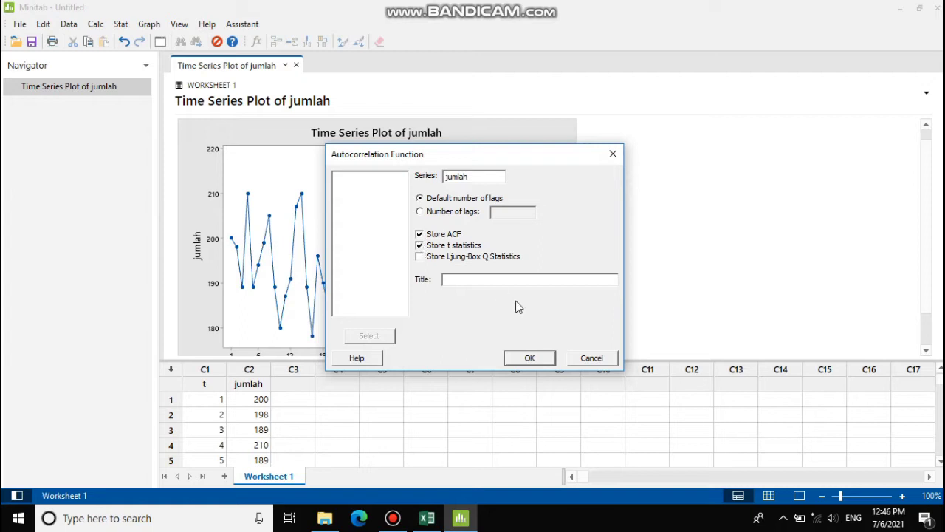
pyautogui.click(530, 359)
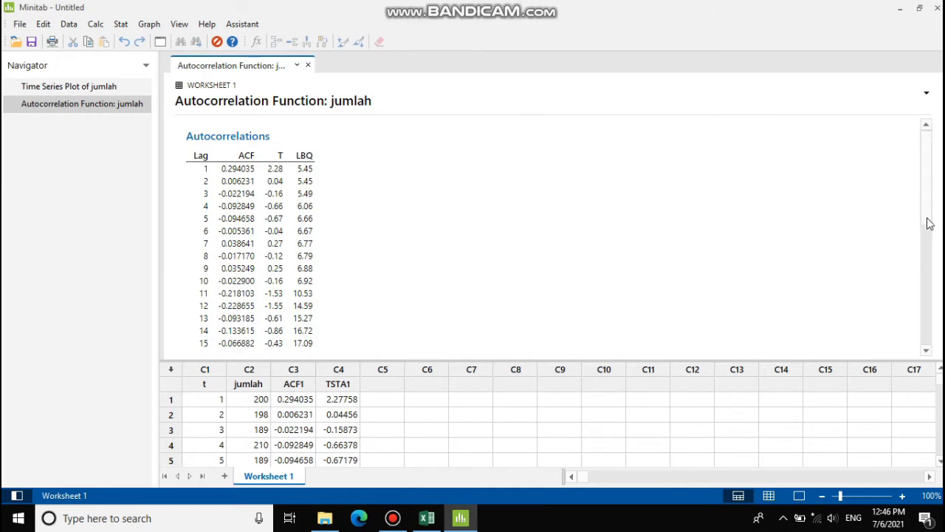
# - Scroll the output down to view the jumlah autocorrelation chart with its 5% significance limits
pyautogui.moveTo(928, 225); pyautogui.dragTo(932, 302)
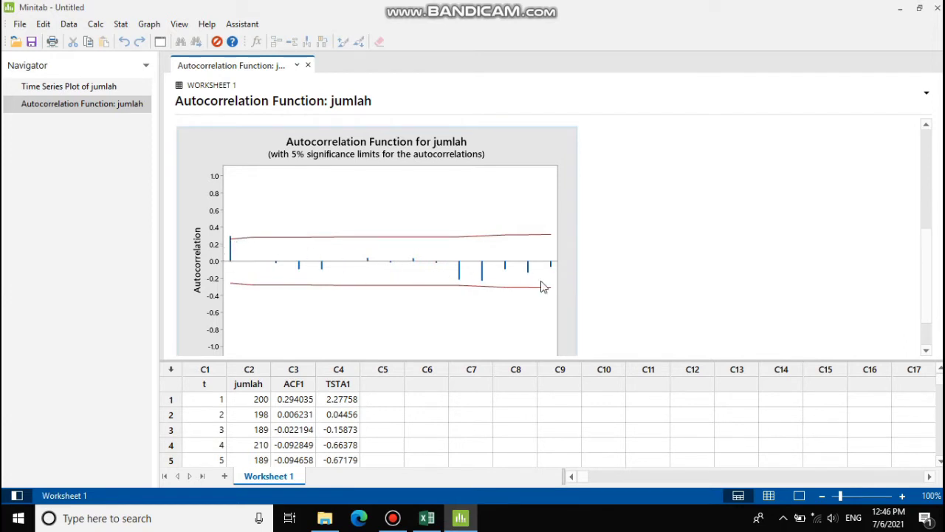
pyautogui.moveTo(927, 247); pyautogui.dragTo(930, 248)
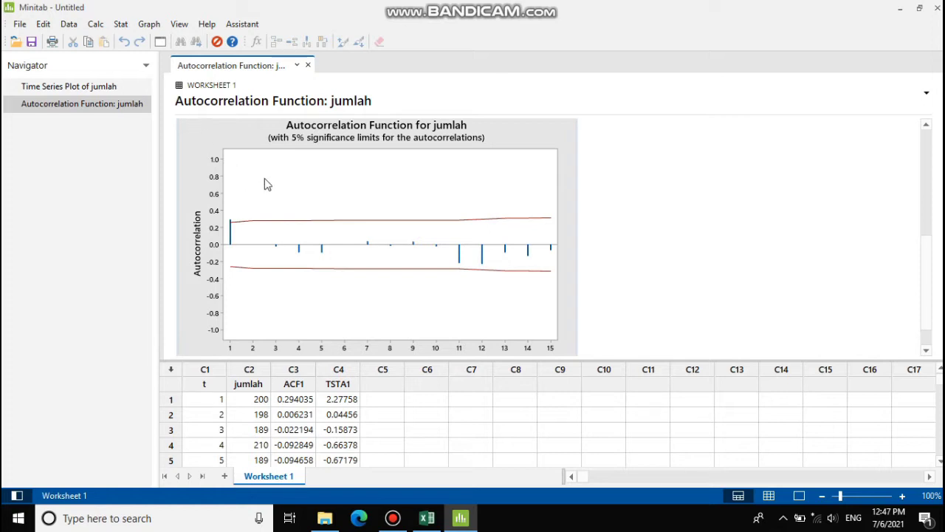
# - Run partial autocorrelation on jumlah, storing PACF values and t statistics as PACF2 and TSTA2
pyautogui.click(122, 27)
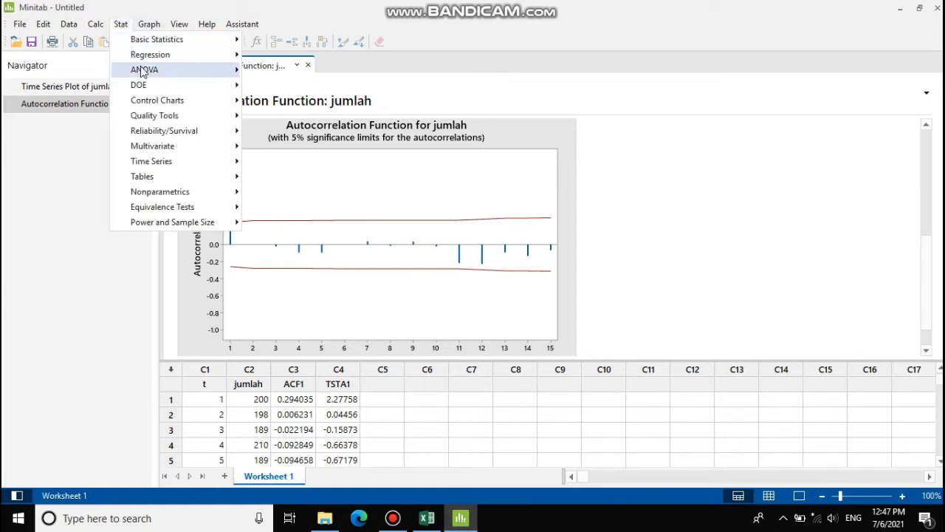
pyautogui.moveTo(165, 163)
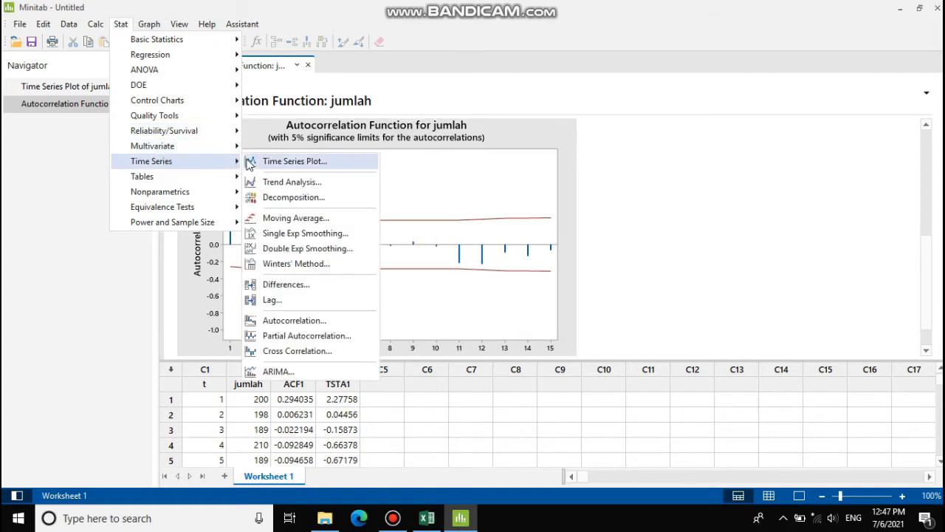
pyautogui.click(294, 337)
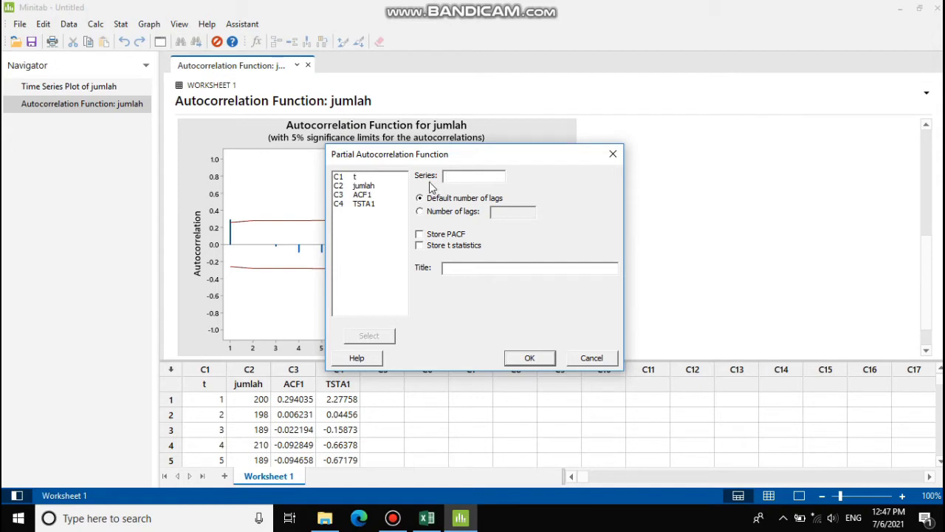
pyautogui.click(361, 187)
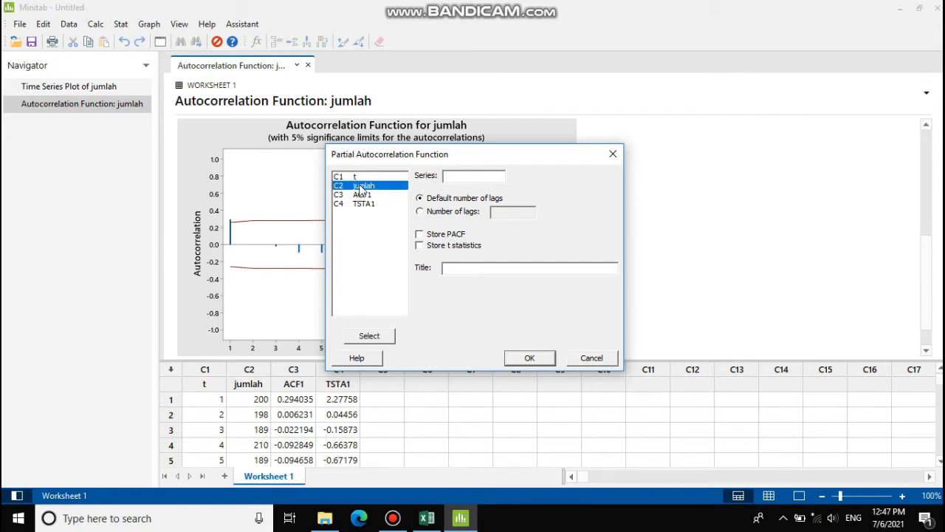
pyautogui.click(374, 338)
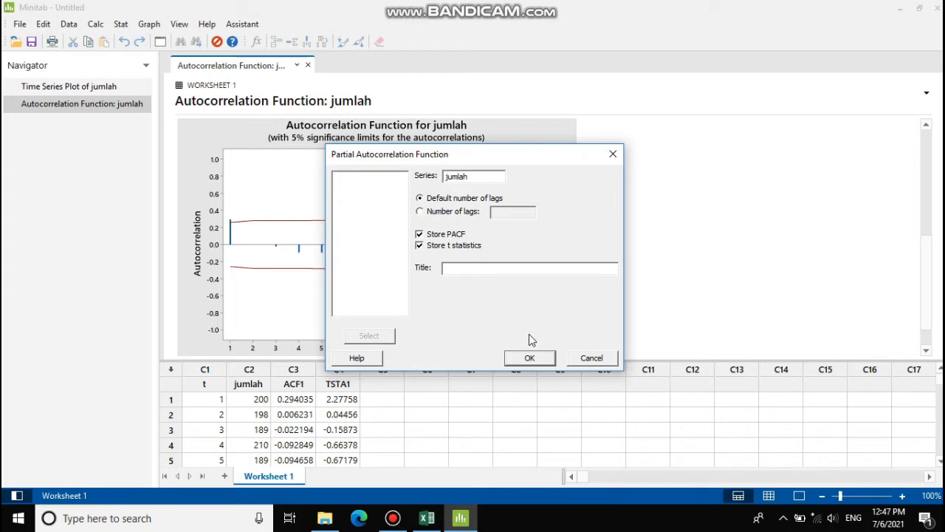
pyautogui.click(529, 358)
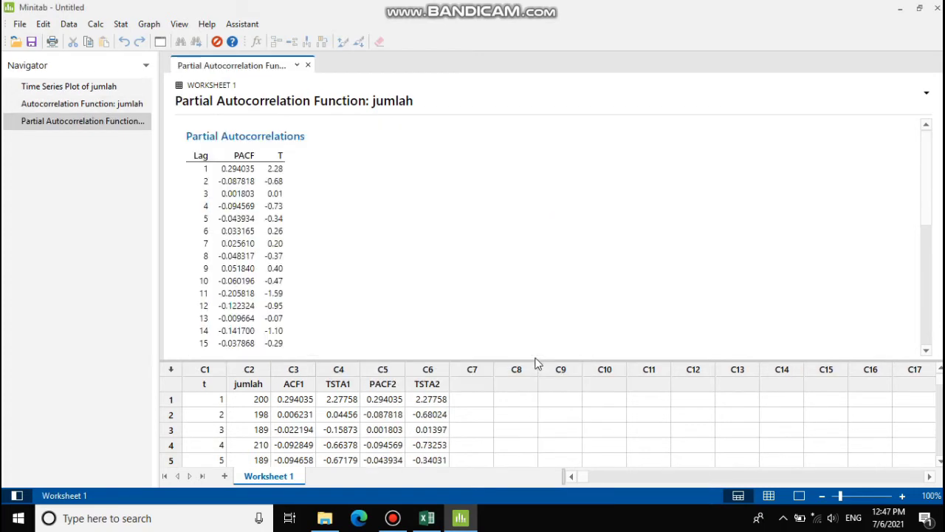
pyautogui.click(926, 255)
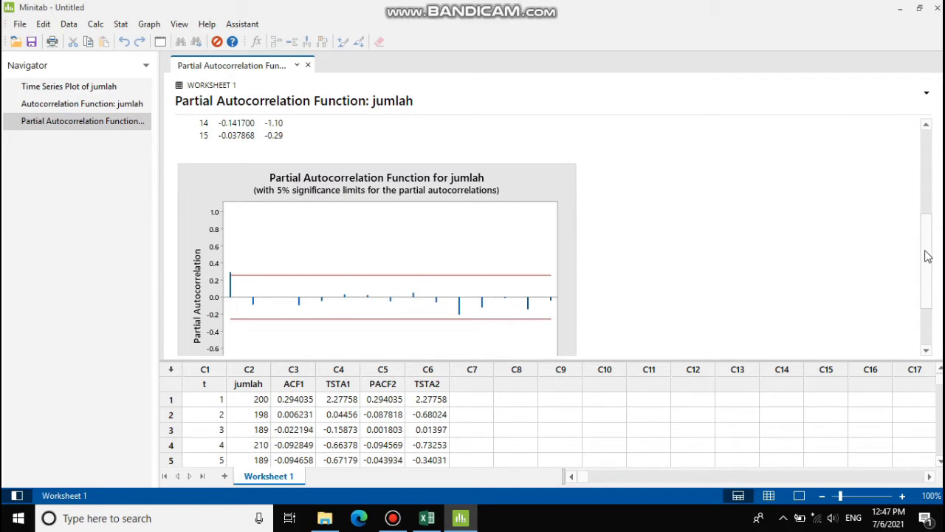
pyautogui.moveTo(926, 255); pyautogui.dragTo(927, 276)
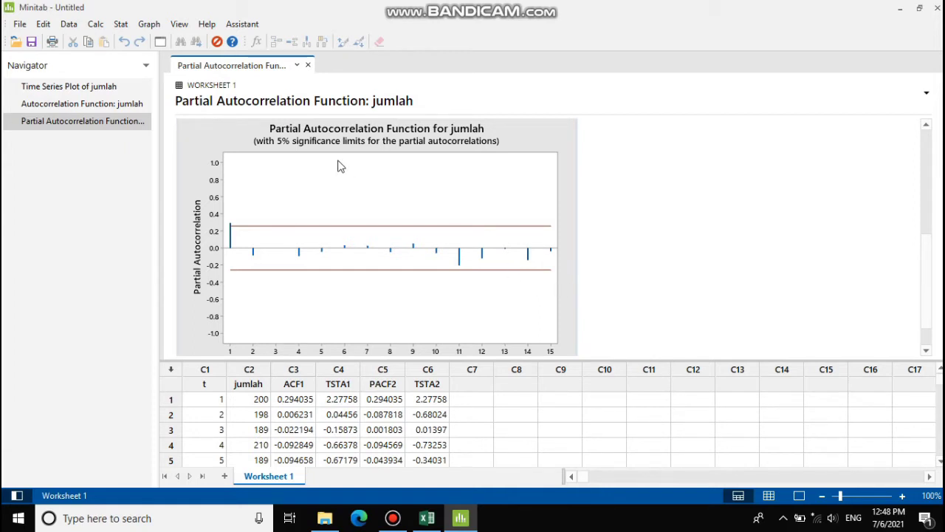
# - Set up an ARIMA model of jumlah with nonseasonal AR order 1 and seasonal period 12
pyautogui.click(122, 24)
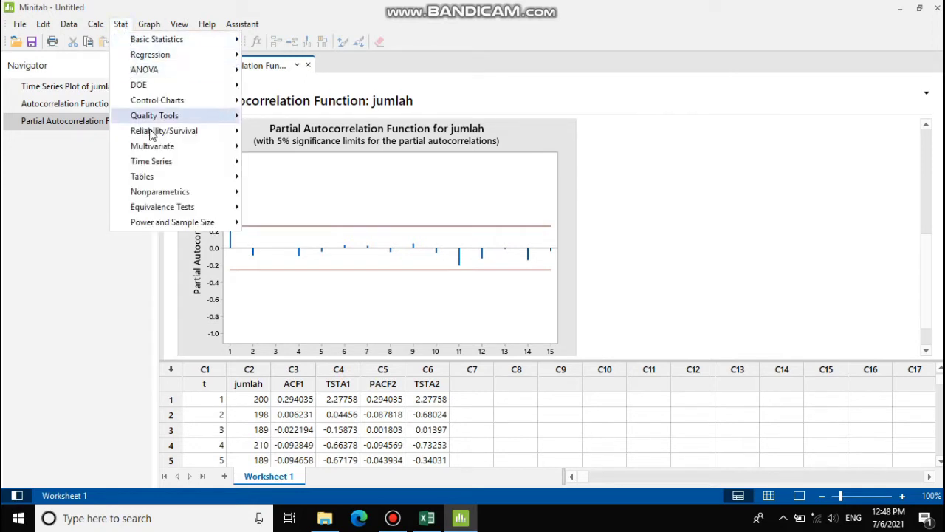
pyautogui.moveTo(154, 164)
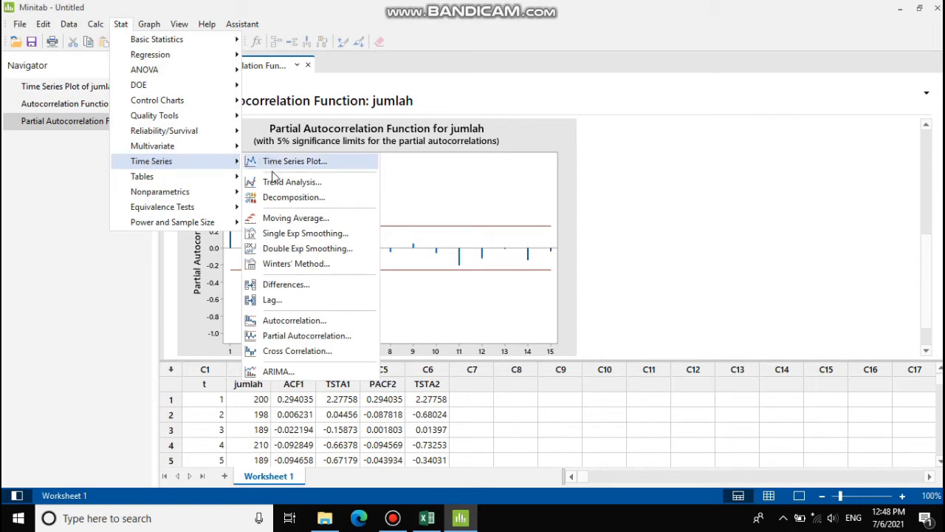
pyautogui.click(280, 371)
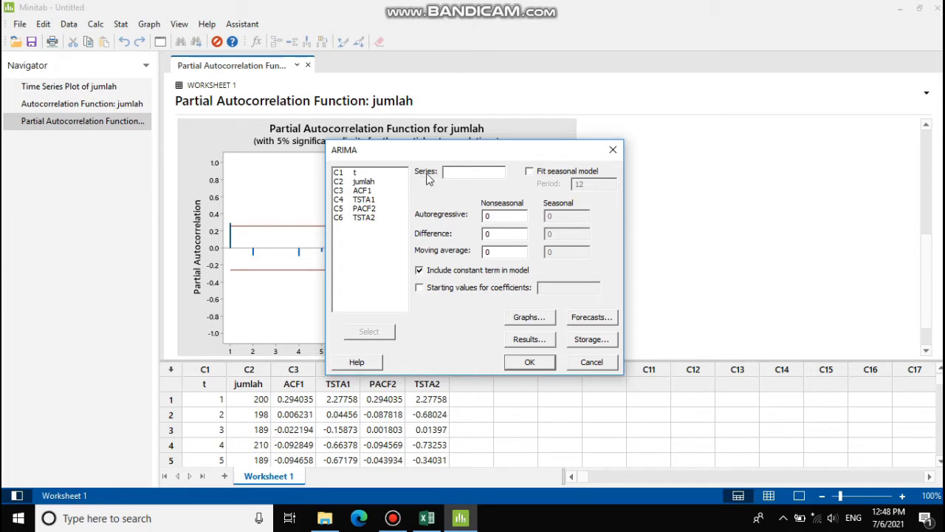
pyautogui.click(363, 183)
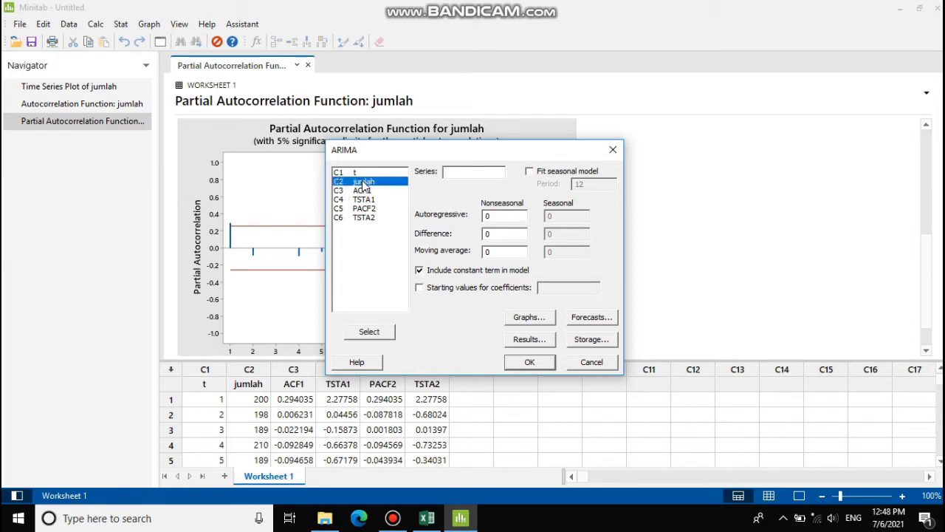
pyautogui.click(372, 332)
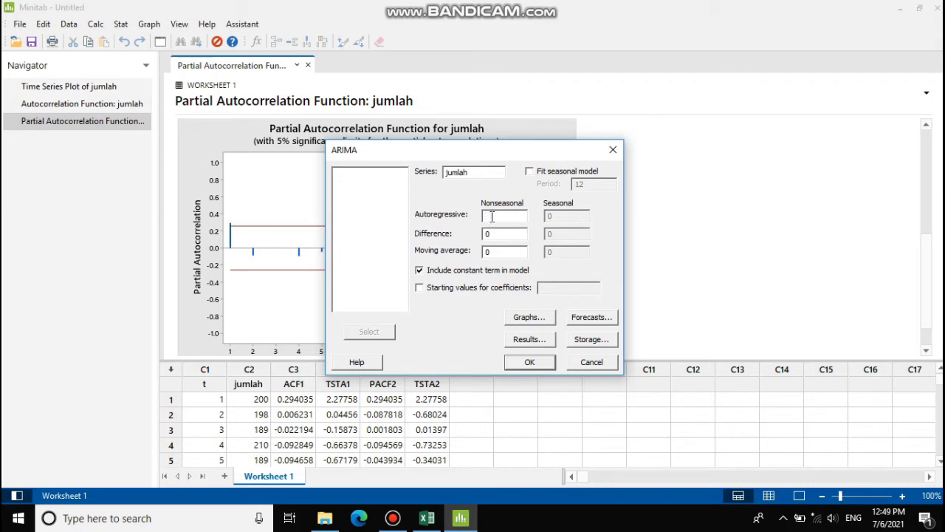
pyautogui.write('1')
pyautogui.click(530, 173)
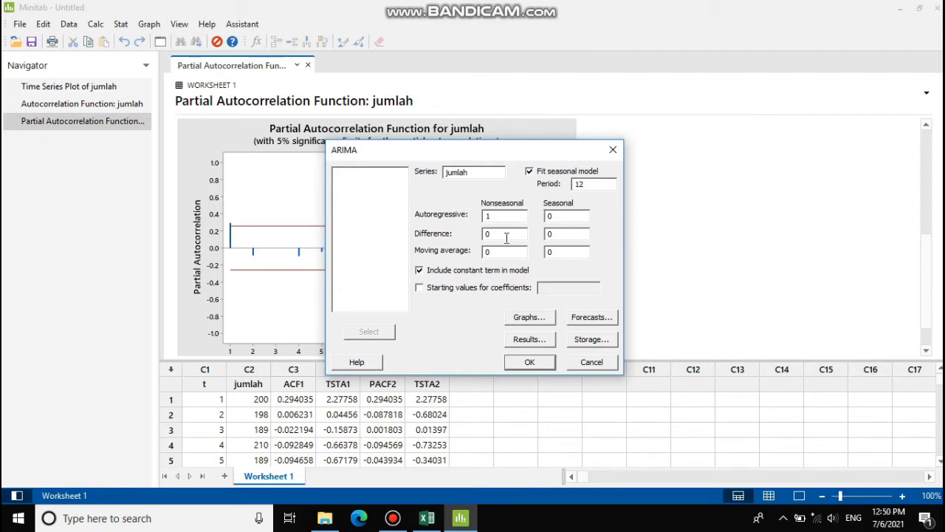
# - Keep the ACF and PACF residual plots and store both residuals and fits
pyautogui.click(528, 319)
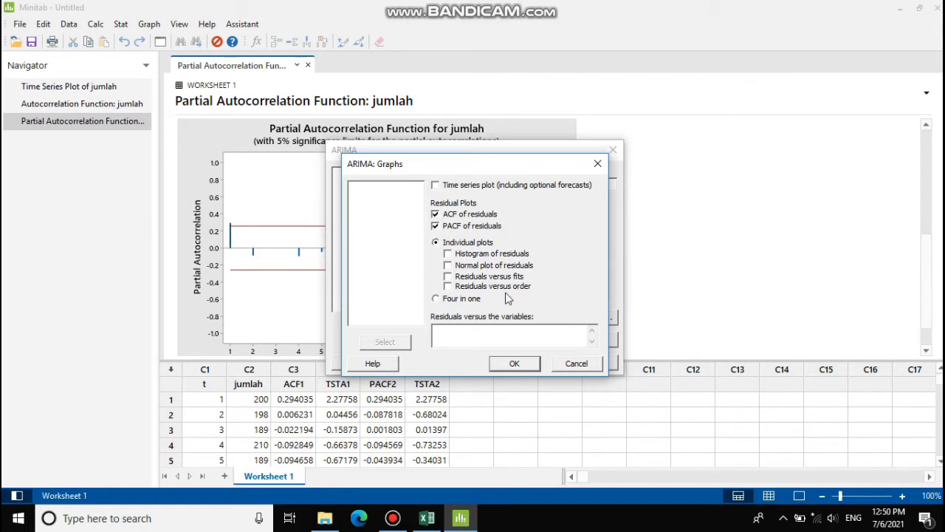
pyautogui.click(516, 364)
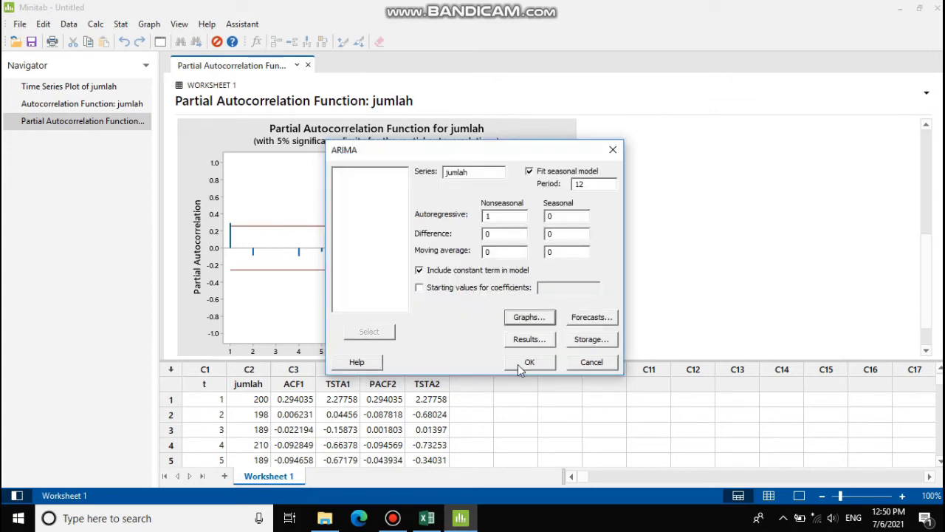
pyautogui.click(590, 341)
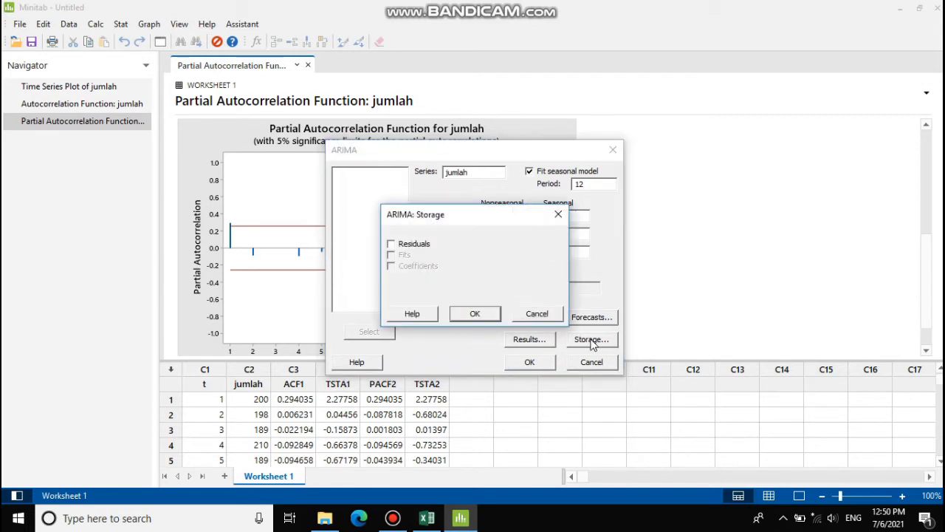
pyautogui.click(392, 254)
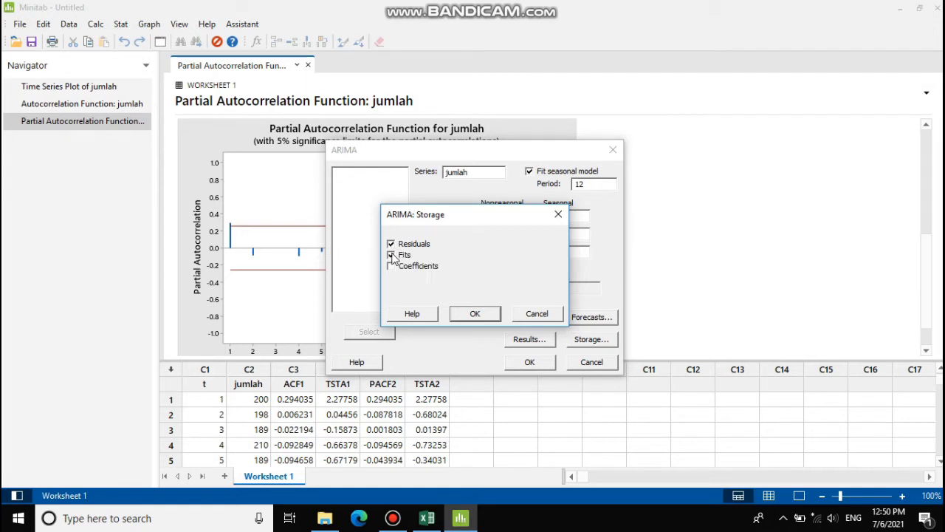
pyautogui.click(475, 314)
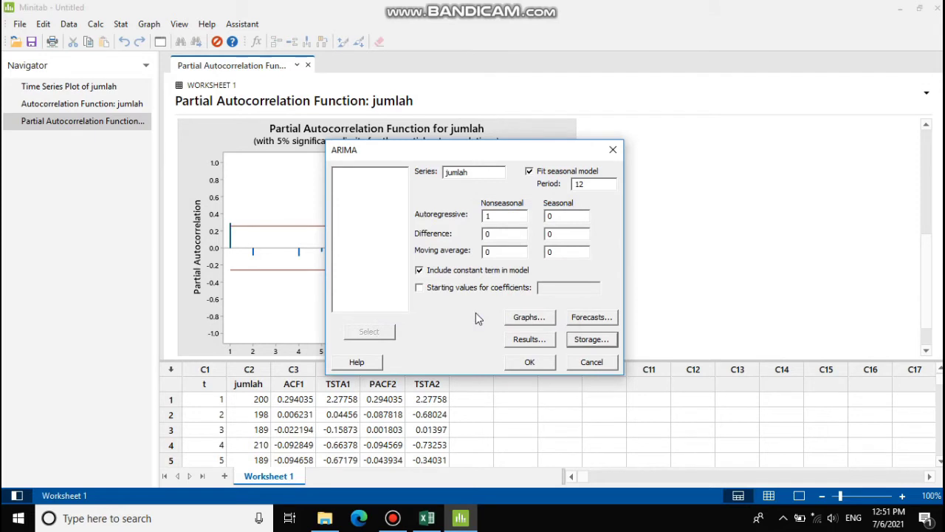
# - Run the AR(1) ARIMA model and review its estimates, converging at SSE 4188.35
pyautogui.click(537, 362)
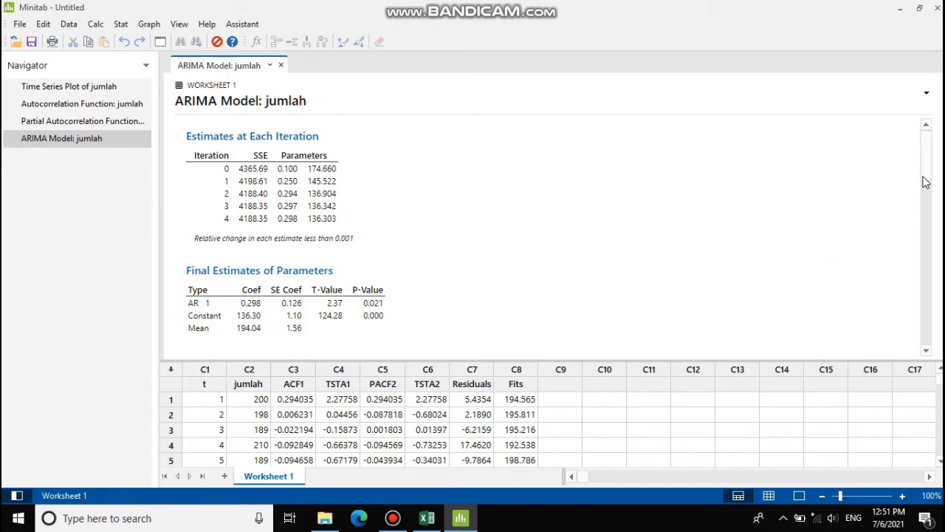
pyautogui.moveTo(926, 179); pyautogui.dragTo(925, 275)
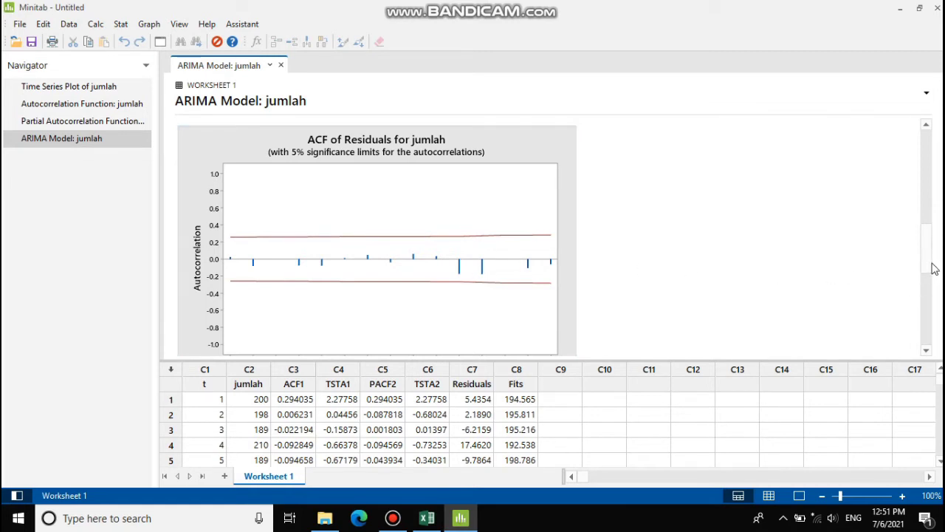
pyautogui.moveTo(929, 267)
pyautogui.mouseDown()
pyautogui.moveTo(922, 325)
pyautogui.moveTo(926, 277)
pyautogui.mouseUp()
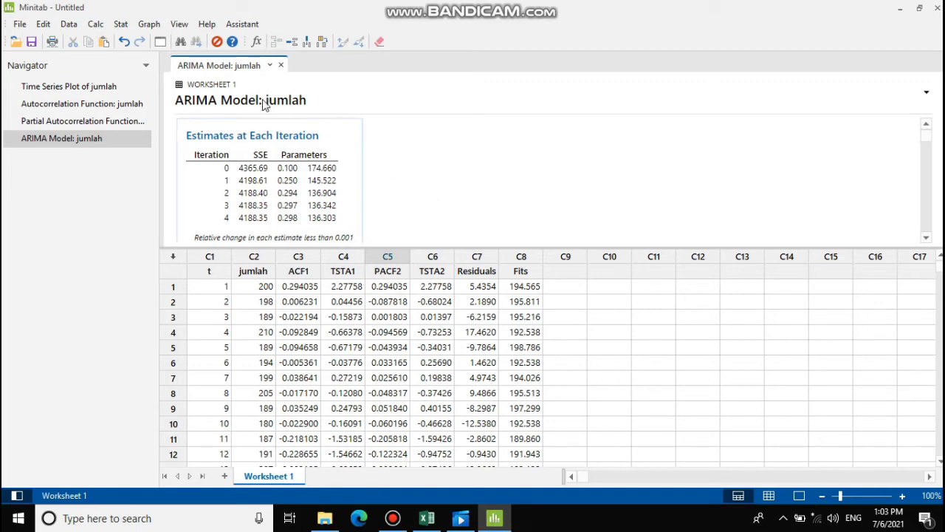
# - Refit the jumlah ARIMA model with nonseasonal AR order 2, storing Residuals_1 and Fits_1
pyautogui.click(122, 25)
pyautogui.moveTo(151, 163)
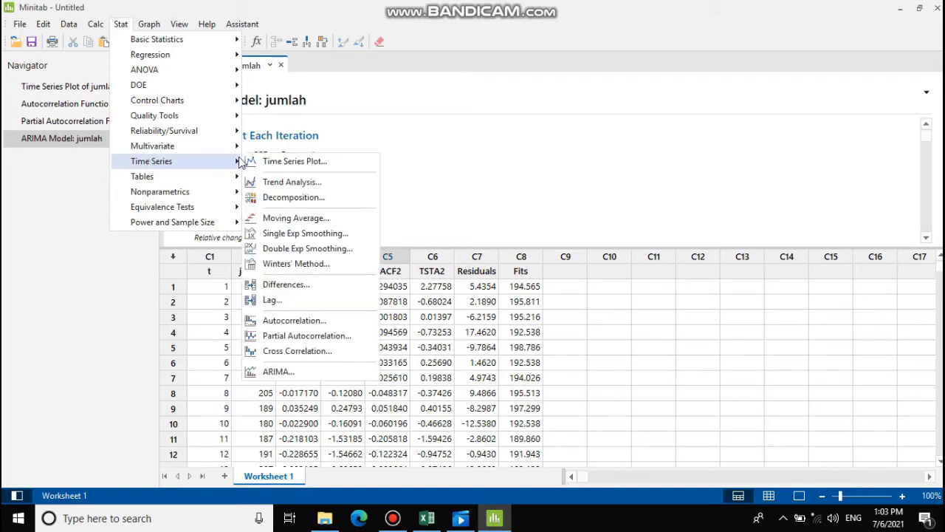
pyautogui.click(305, 378)
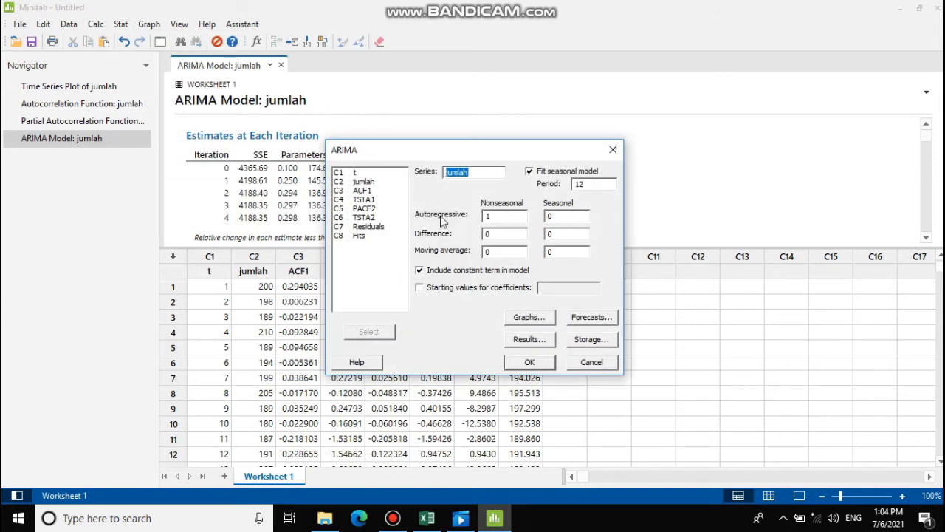
pyautogui.click(494, 215)
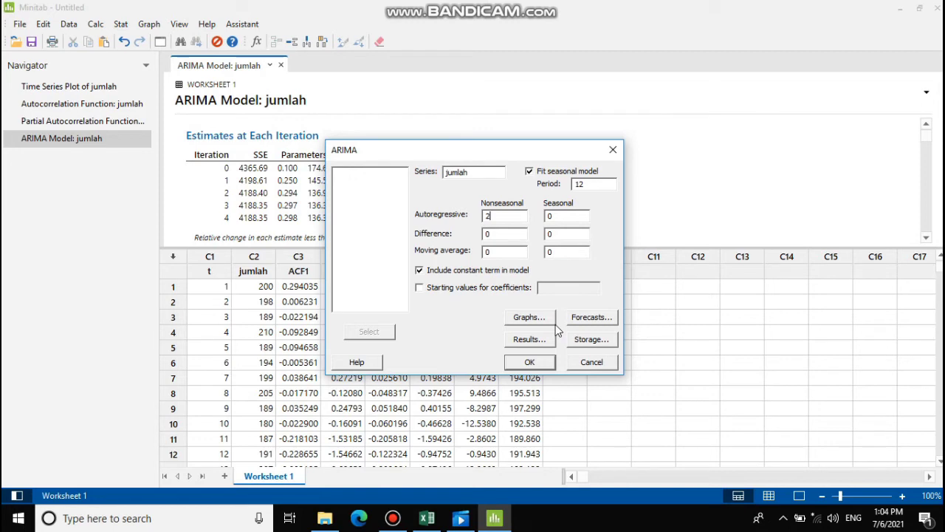
pyautogui.click(530, 361)
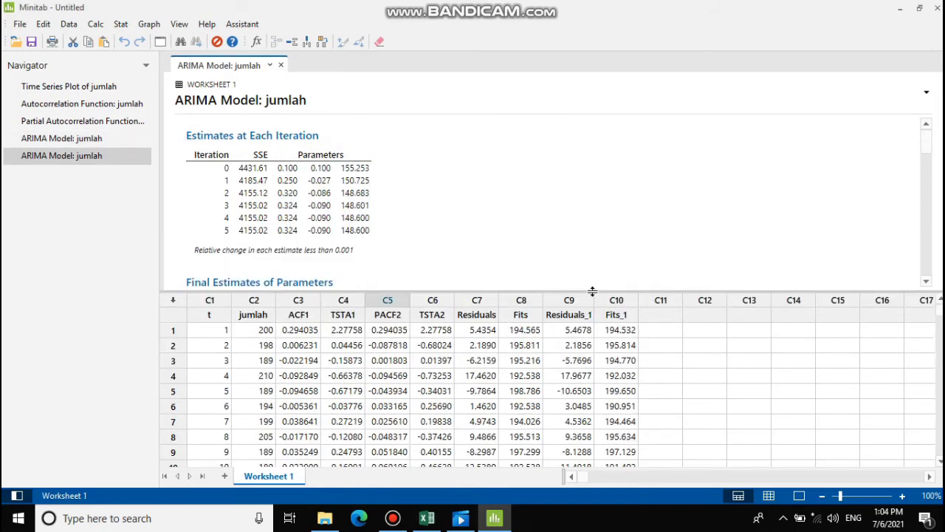
pyautogui.moveTo(593, 291); pyautogui.dragTo(593, 329)
pyautogui.moveTo(928, 166); pyautogui.dragTo(929, 186)
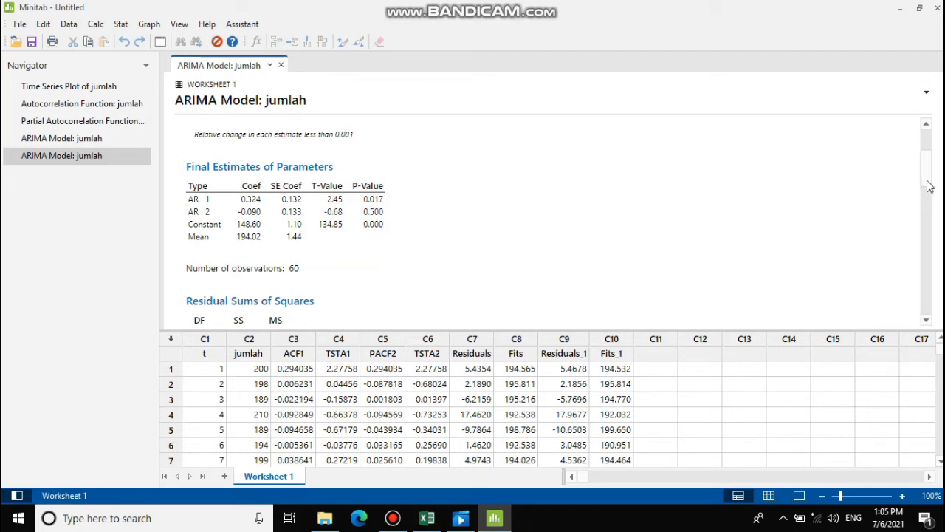
pyautogui.moveTo(930, 187); pyautogui.dragTo(927, 246)
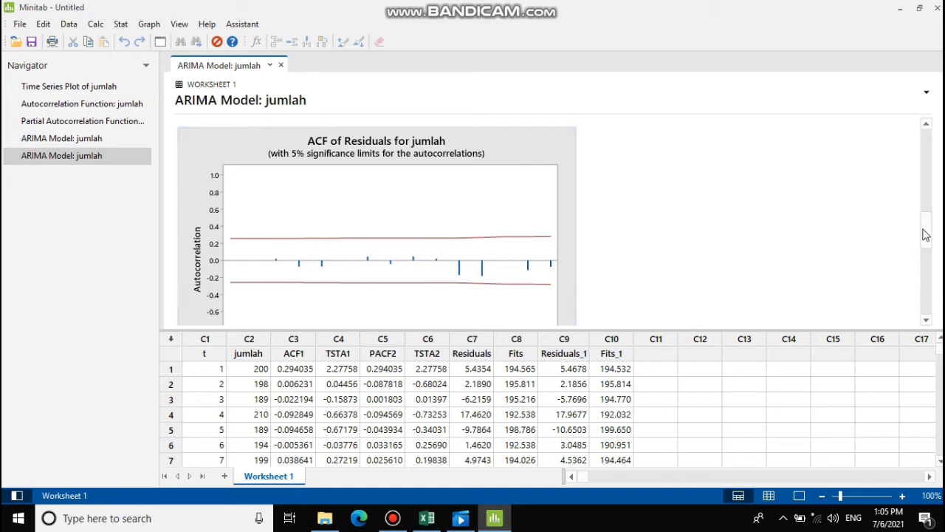
pyautogui.moveTo(928, 247); pyautogui.dragTo(928, 286)
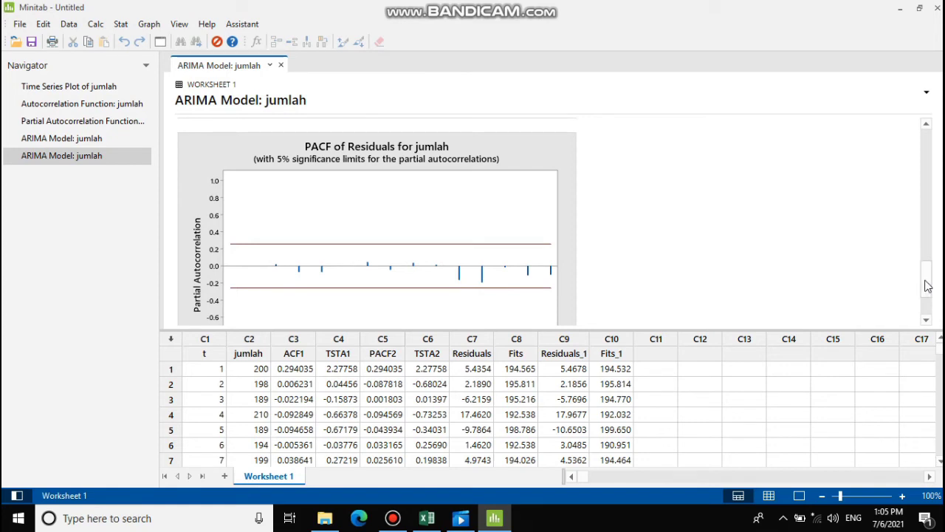
pyautogui.moveTo(928, 286); pyautogui.dragTo(929, 157)
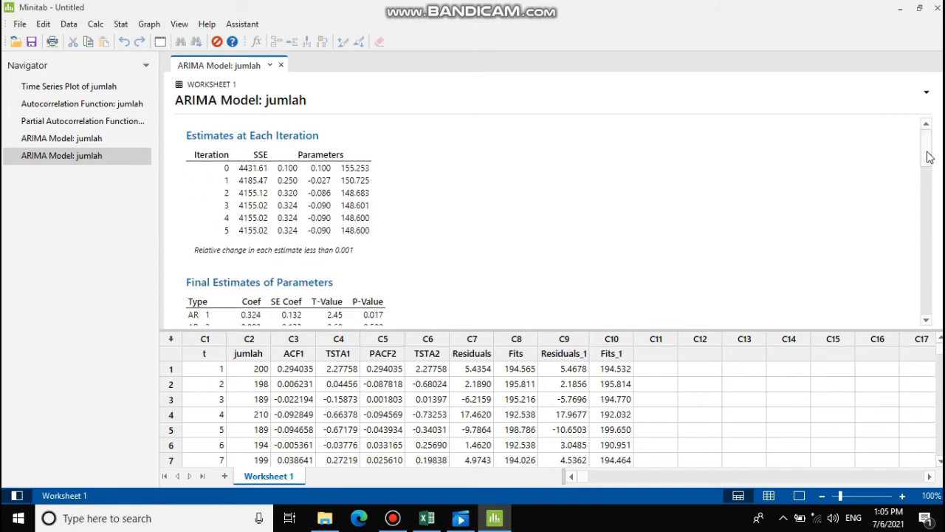
pyautogui.moveTo(929, 157); pyautogui.dragTo(932, 185)
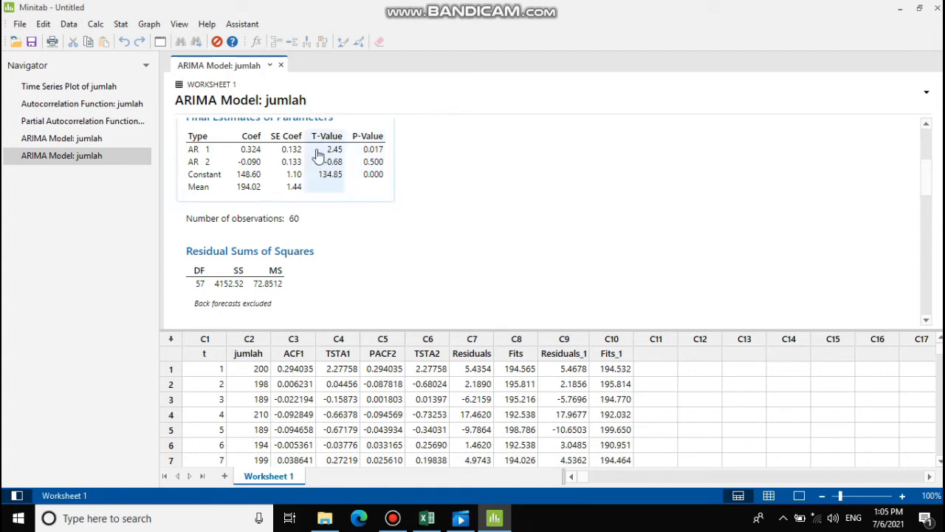
pyautogui.click(121, 24)
pyautogui.moveTo(137, 151)
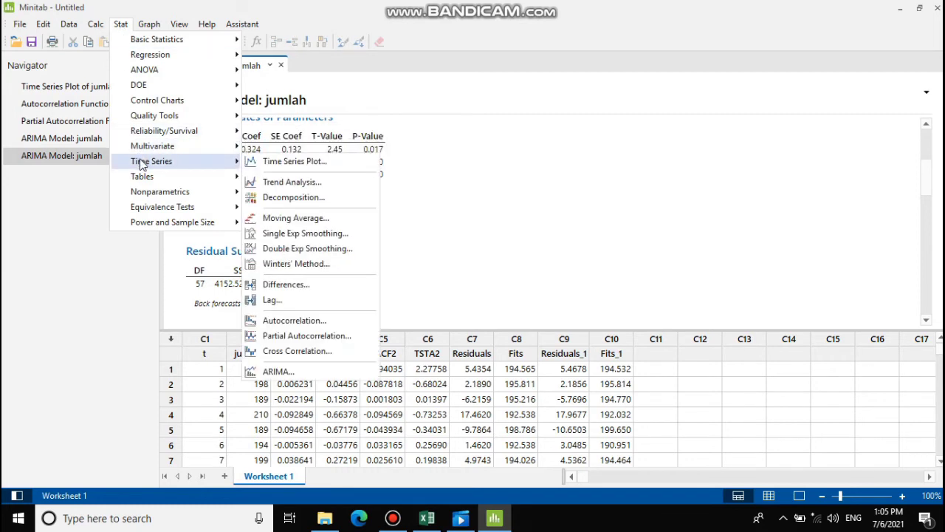
# - Refit the jumlah ARIMA model with nonseasonal AR order 3, storing Residuals_2 and Fits_2
pyautogui.click(296, 373)
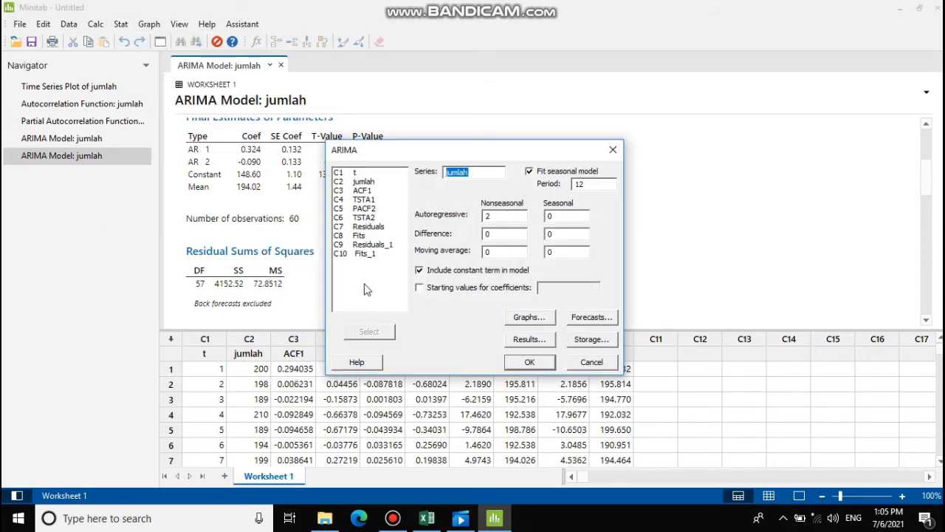
pyautogui.click(496, 215)
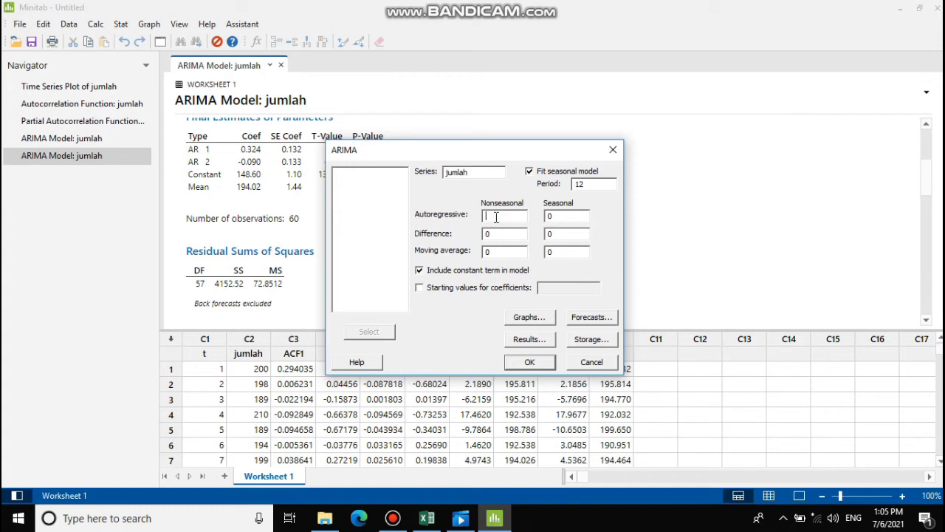
pyautogui.write('3')
pyautogui.click(528, 364)
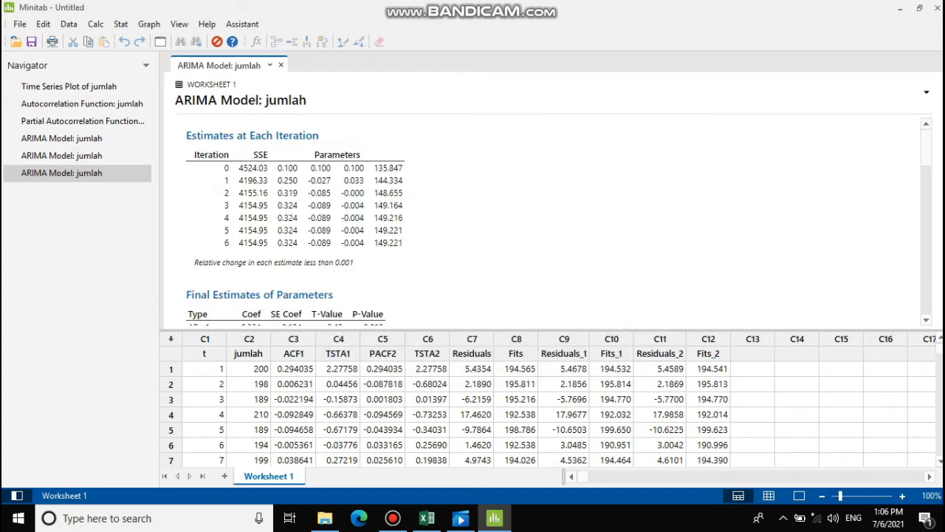
pyautogui.scroll(-5, 924, 186)
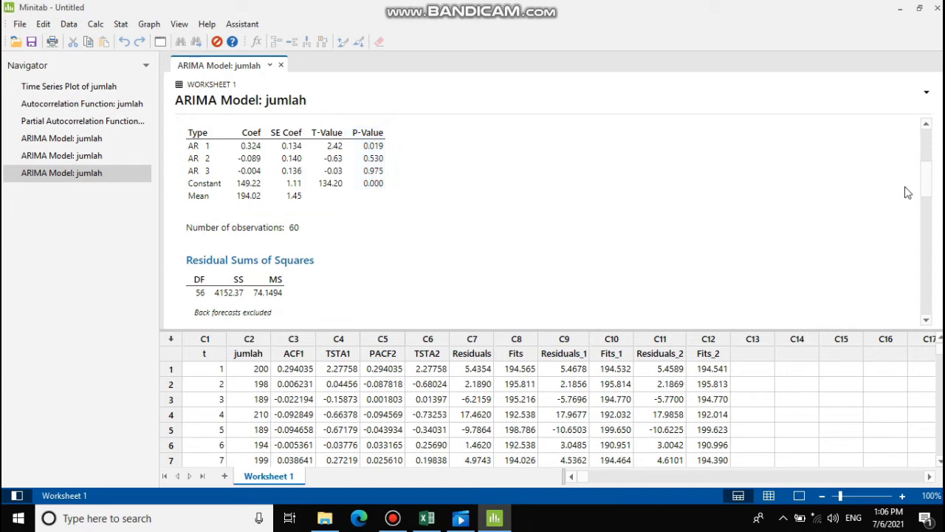
pyautogui.moveTo(926, 194); pyautogui.dragTo(927, 249)
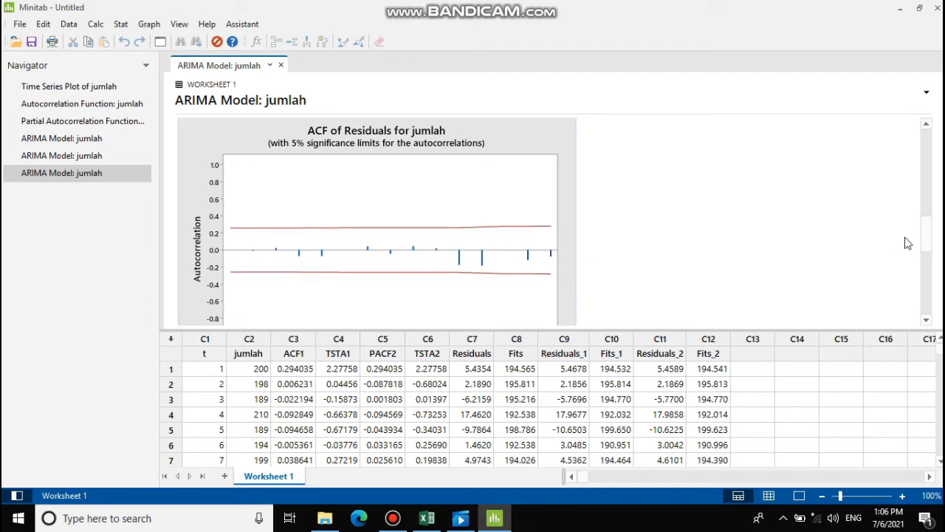
pyautogui.moveTo(928, 243); pyautogui.dragTo(926, 292)
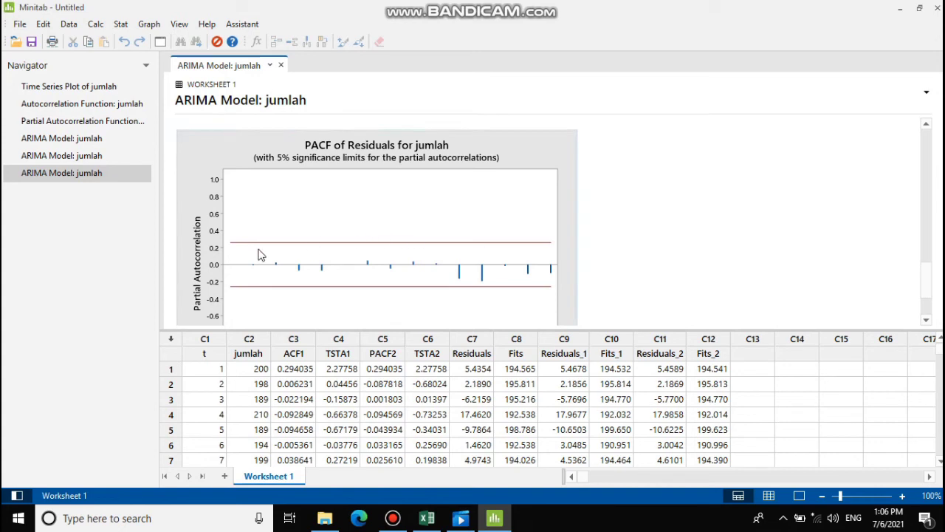
pyautogui.moveTo(277, 268)
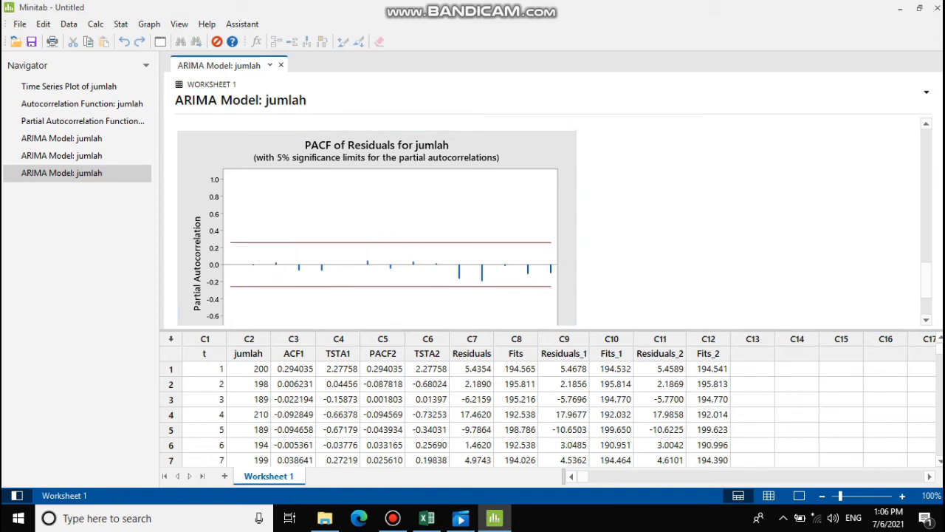
pyautogui.moveTo(924, 288); pyautogui.dragTo(926, 173)
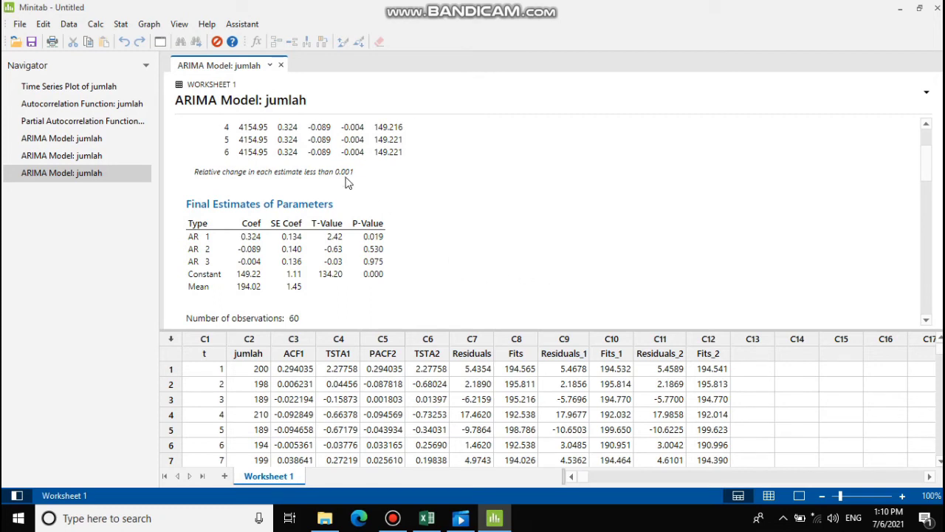
# - Reopen the ARIMA setup and set forecasts to a 12-period lead, stored in C13
pyautogui.click(121, 25)
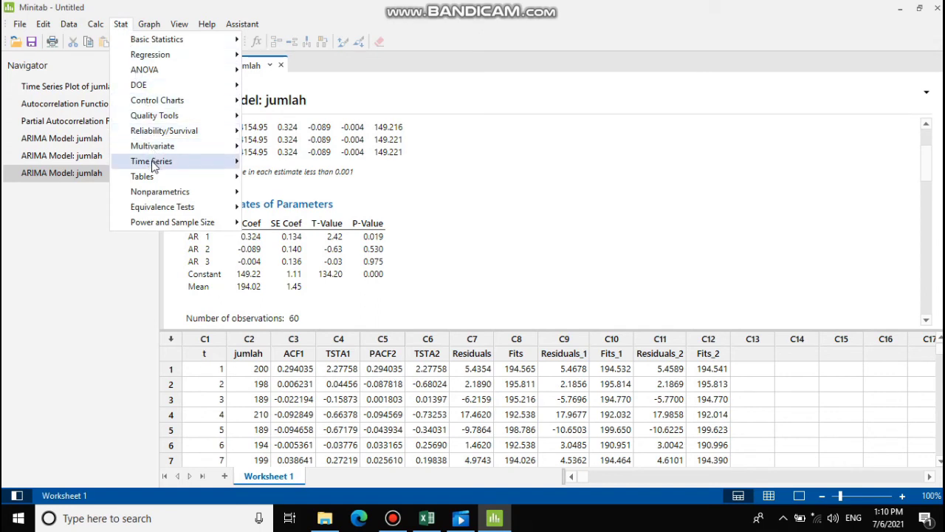
pyautogui.moveTo(153, 164)
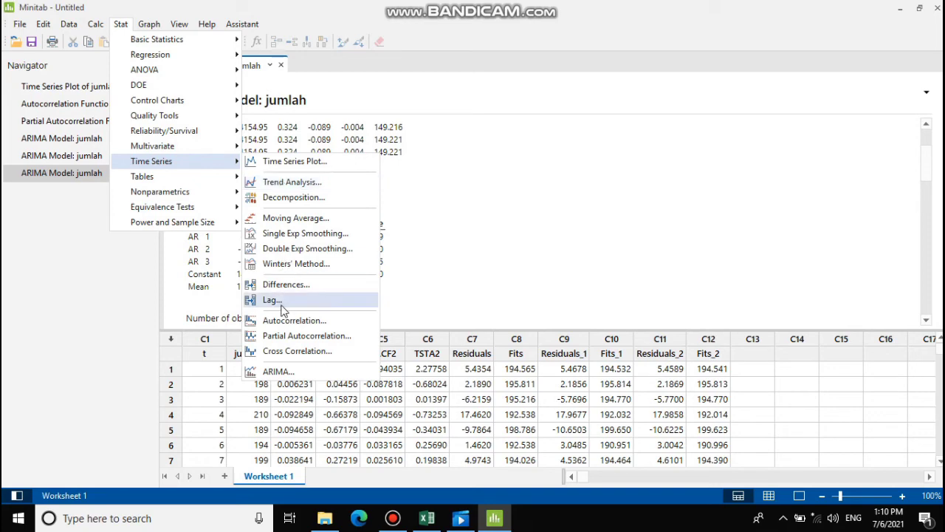
pyautogui.click(274, 371)
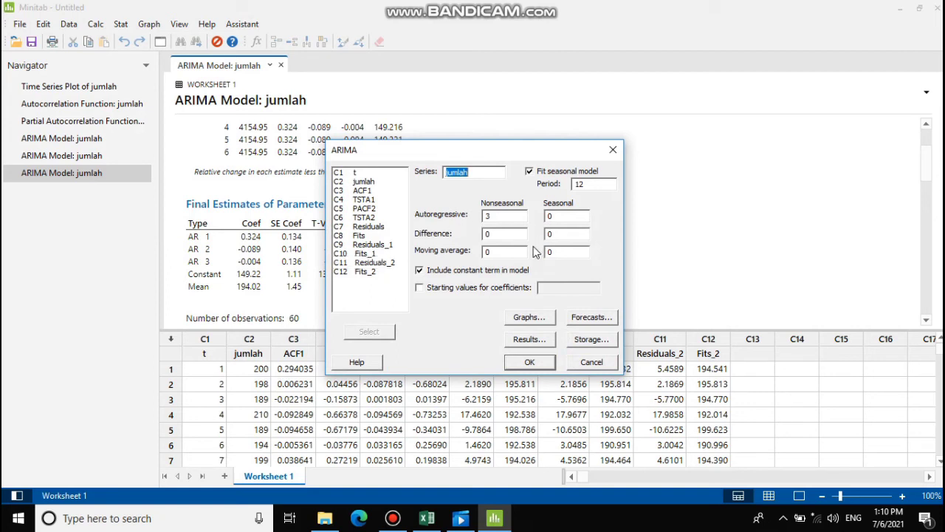
pyautogui.click(587, 320)
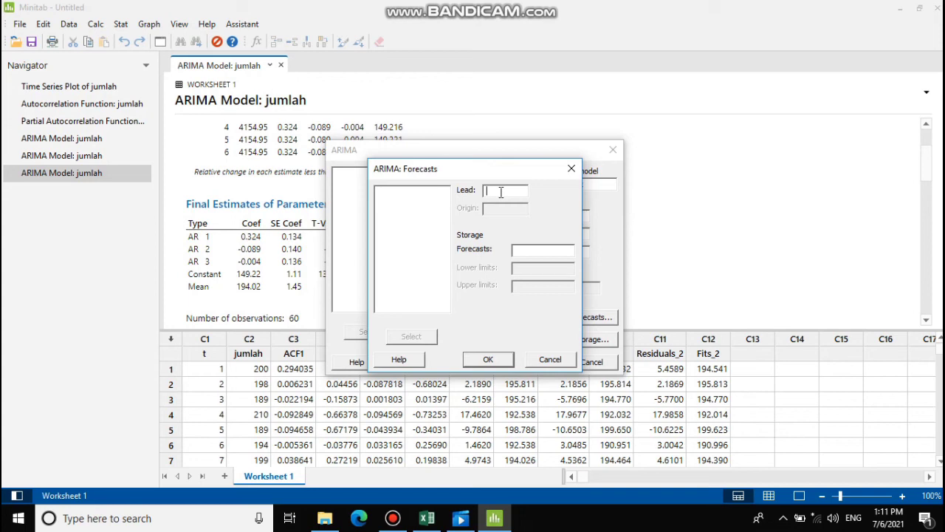
pyautogui.write('12')
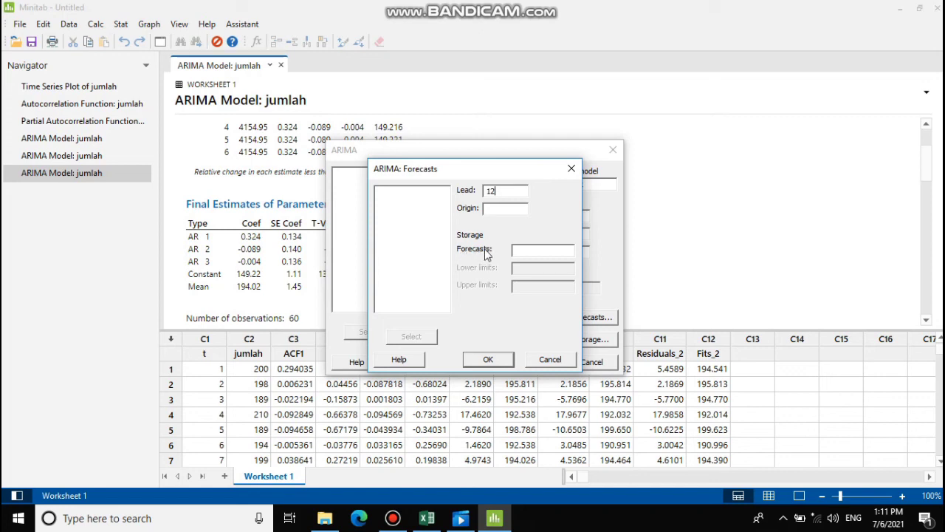
pyautogui.click(526, 251)
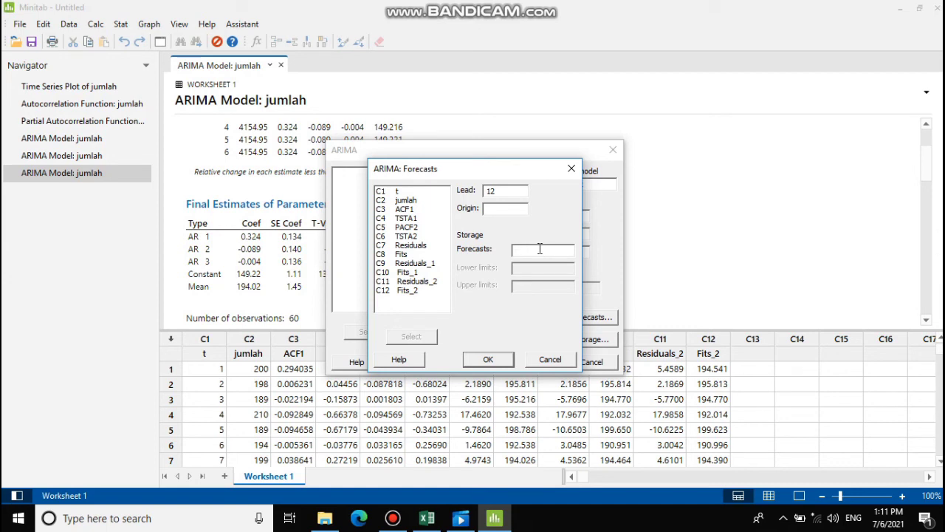
pyautogui.write('C')
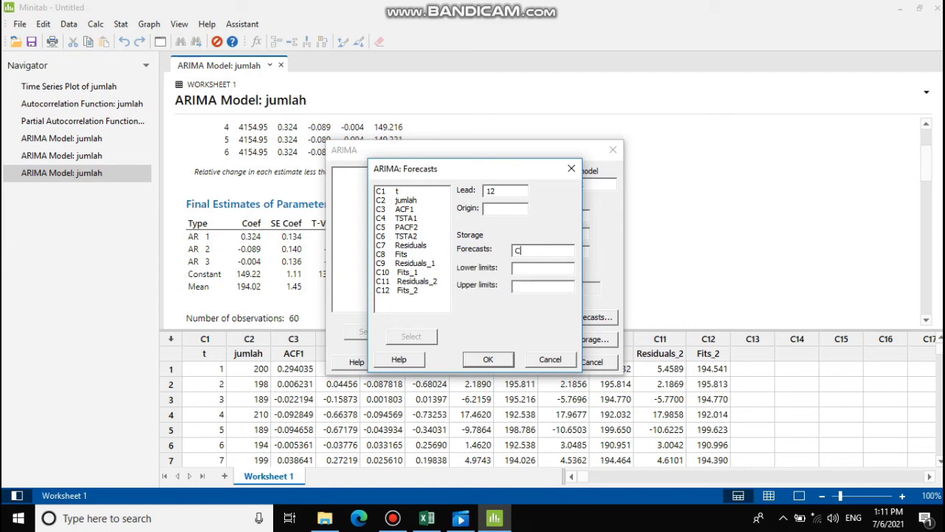
pyautogui.write('13')
pyautogui.click(488, 355)
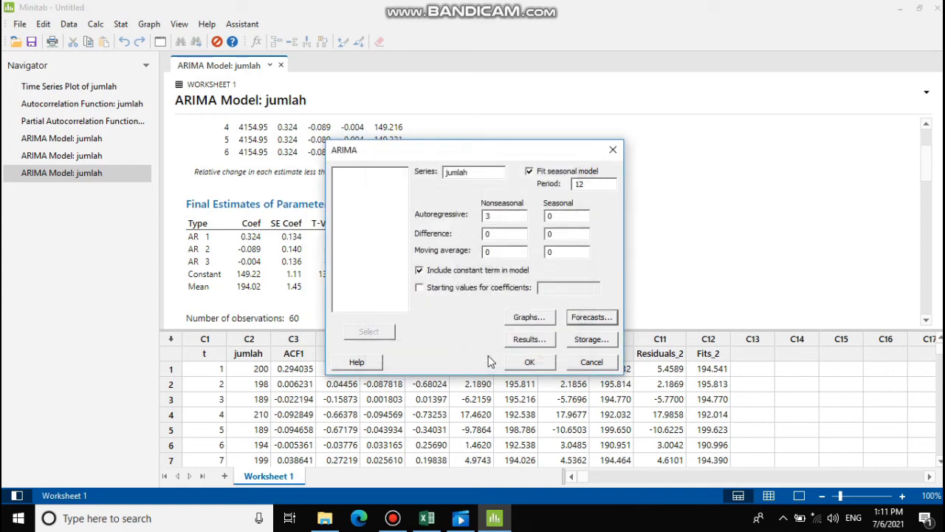
# - Turn off the PACF of residuals plot and stop storing residuals and fits
pyautogui.click(529, 317)
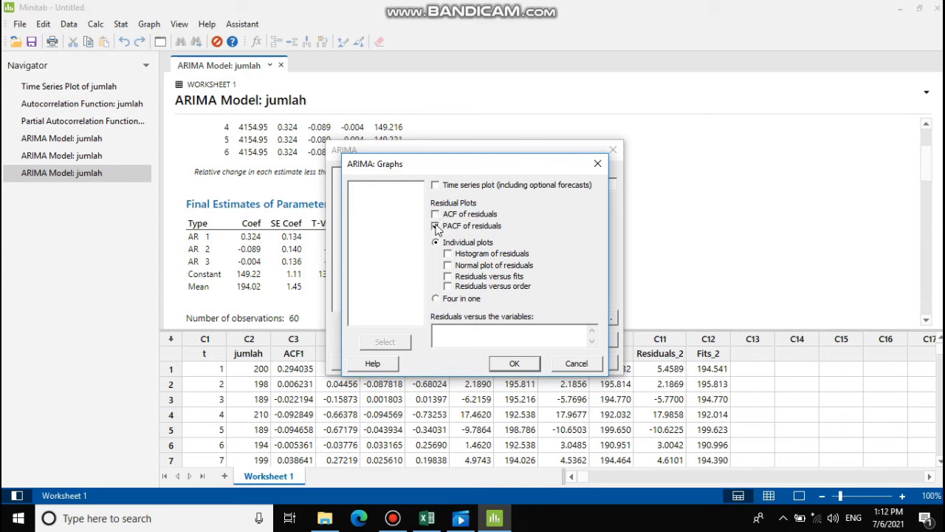
pyautogui.click(436, 226)
pyautogui.click(515, 364)
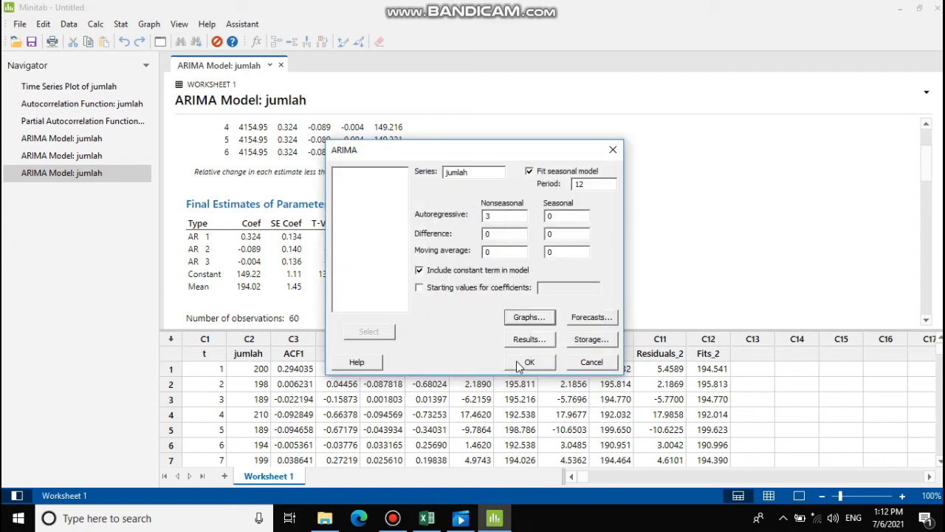
pyautogui.click(597, 342)
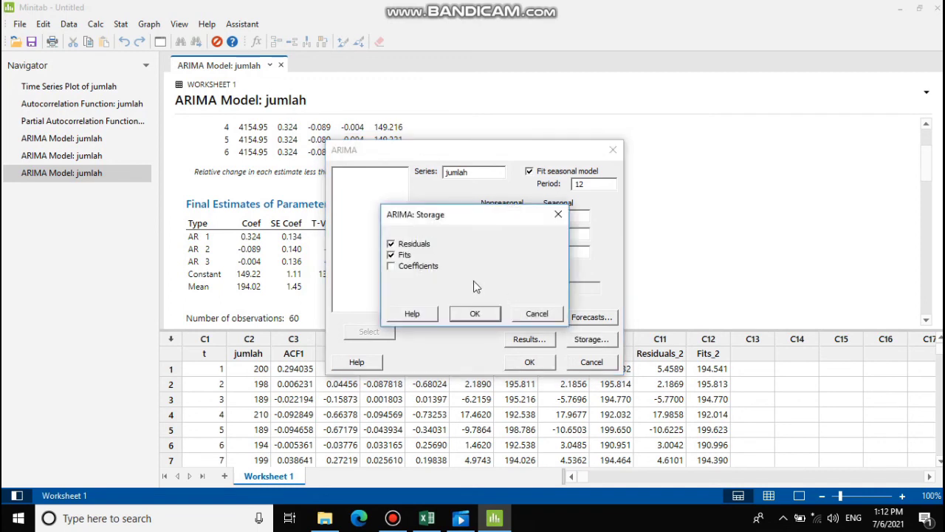
pyautogui.click(390, 245)
pyautogui.click(390, 245)
pyautogui.click(390, 244)
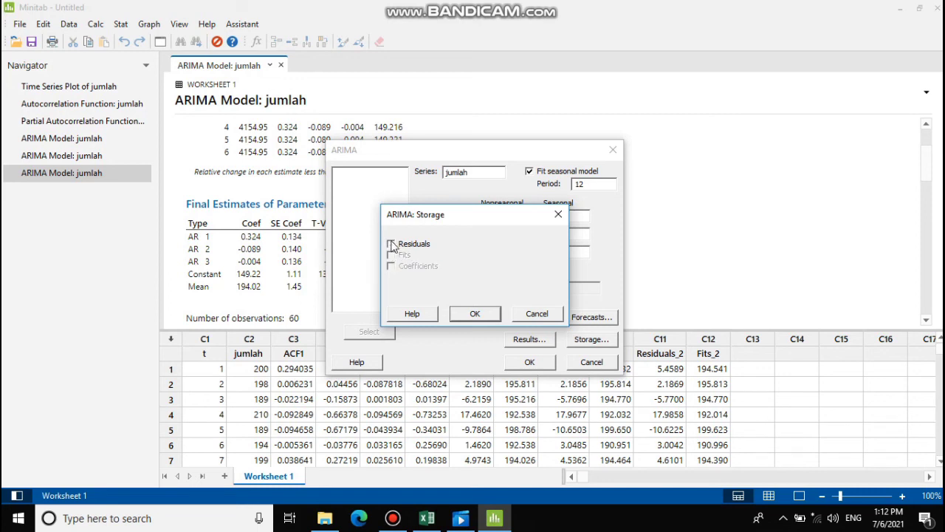
pyautogui.click(477, 313)
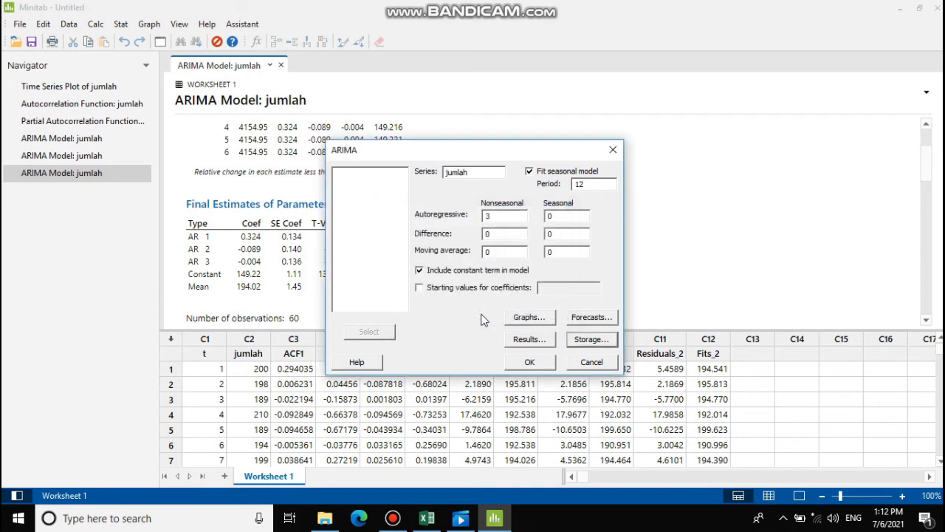
# - Drop the seasonal model and change the autoregressive order from 3 to 1
pyautogui.click(529, 172)
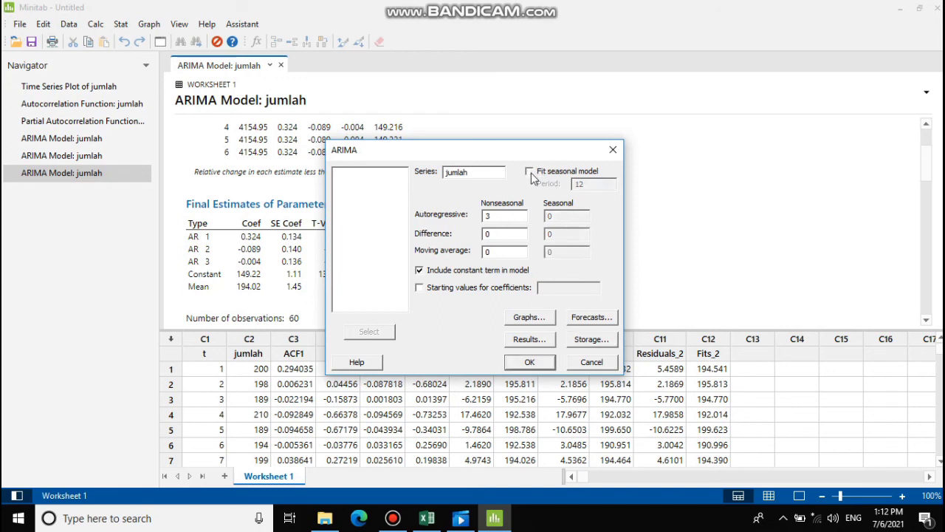
pyautogui.click(490, 217)
pyautogui.press('BackSpace')
pyautogui.write('1')
# - Run the AR(1) model and enlarge the worksheet to show the 12 FORE values in C13
pyautogui.click(535, 367)
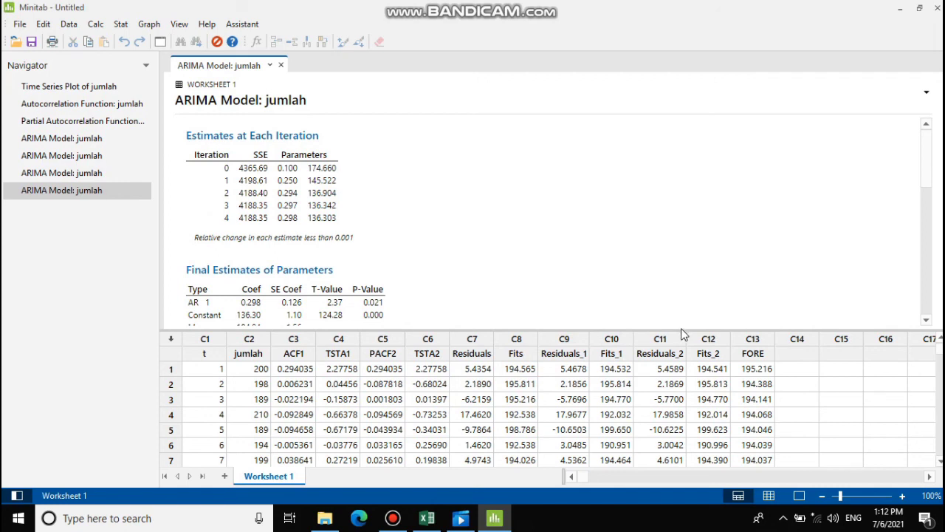
pyautogui.moveTo(685, 328); pyautogui.dragTo(671, 226)
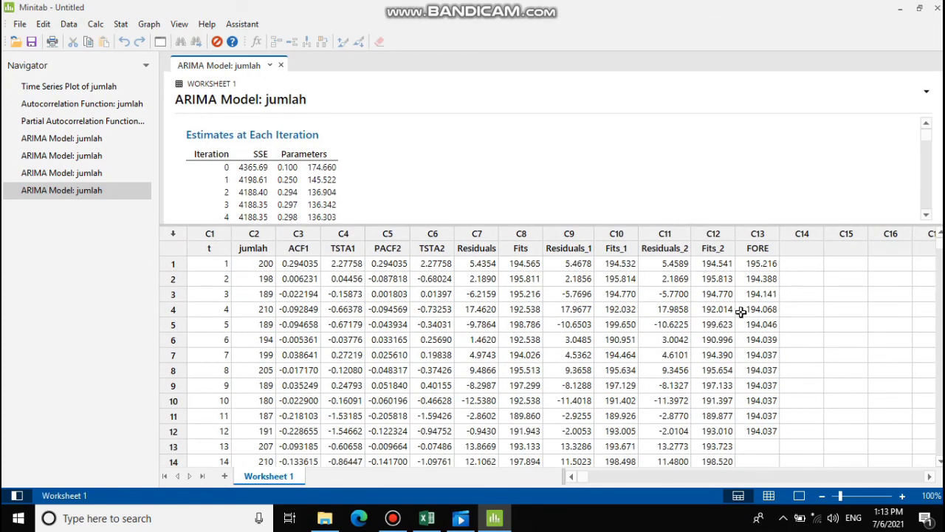